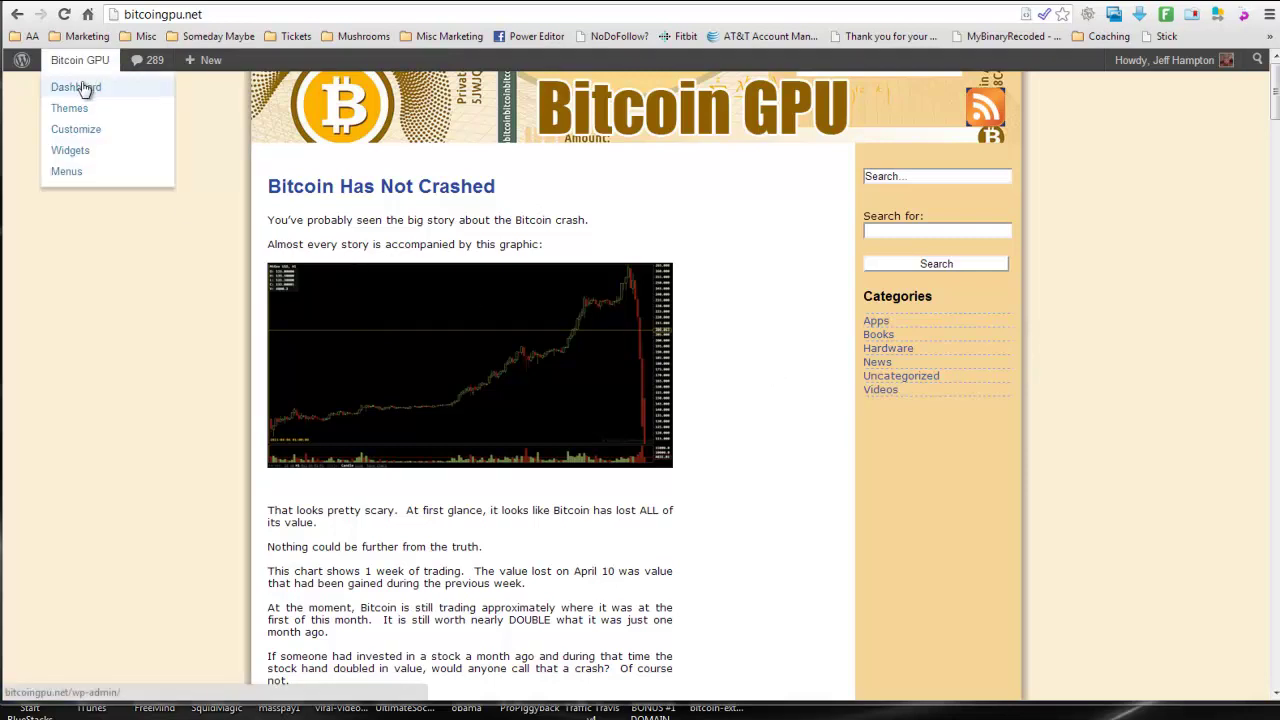
From the dashboard, search the plugin directory for 'redirection'.
click(84, 89)
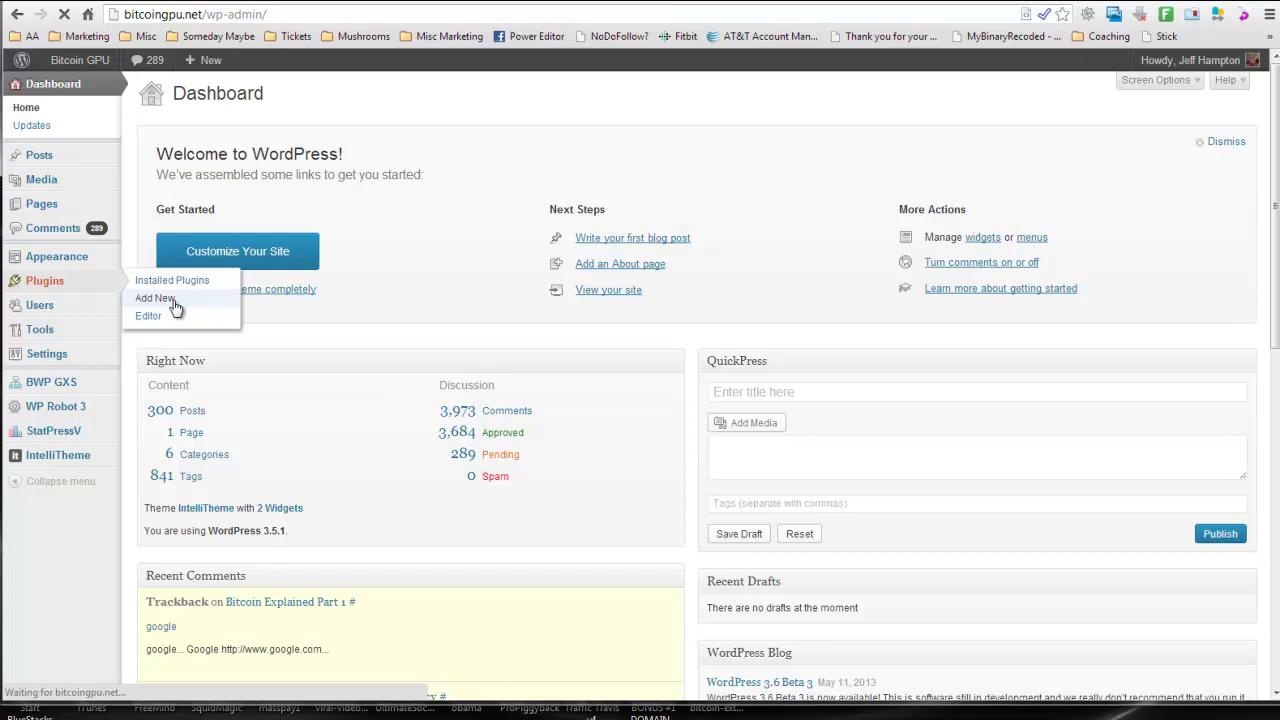
click(165, 299)
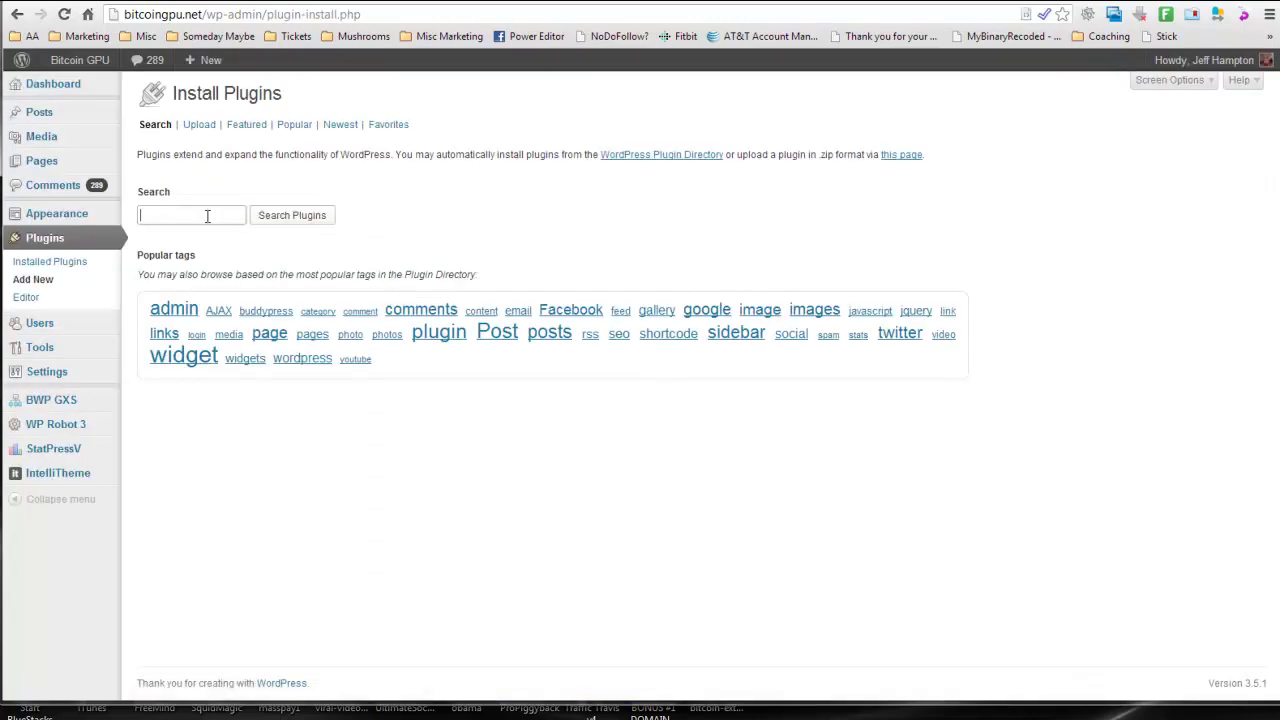
click(207, 216)
text(redi)
click(196, 237)
click(300, 218)
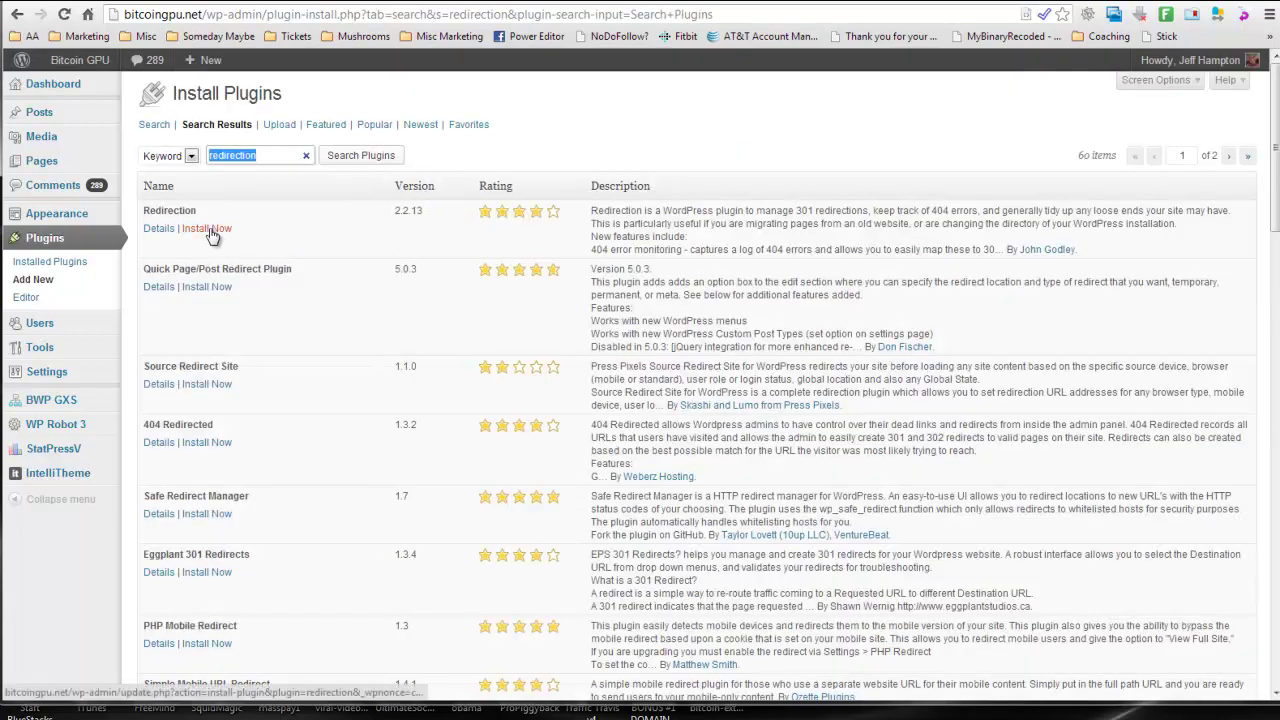
Install the Redirection plugin 2.2.13 and activate it.
click(207, 229)
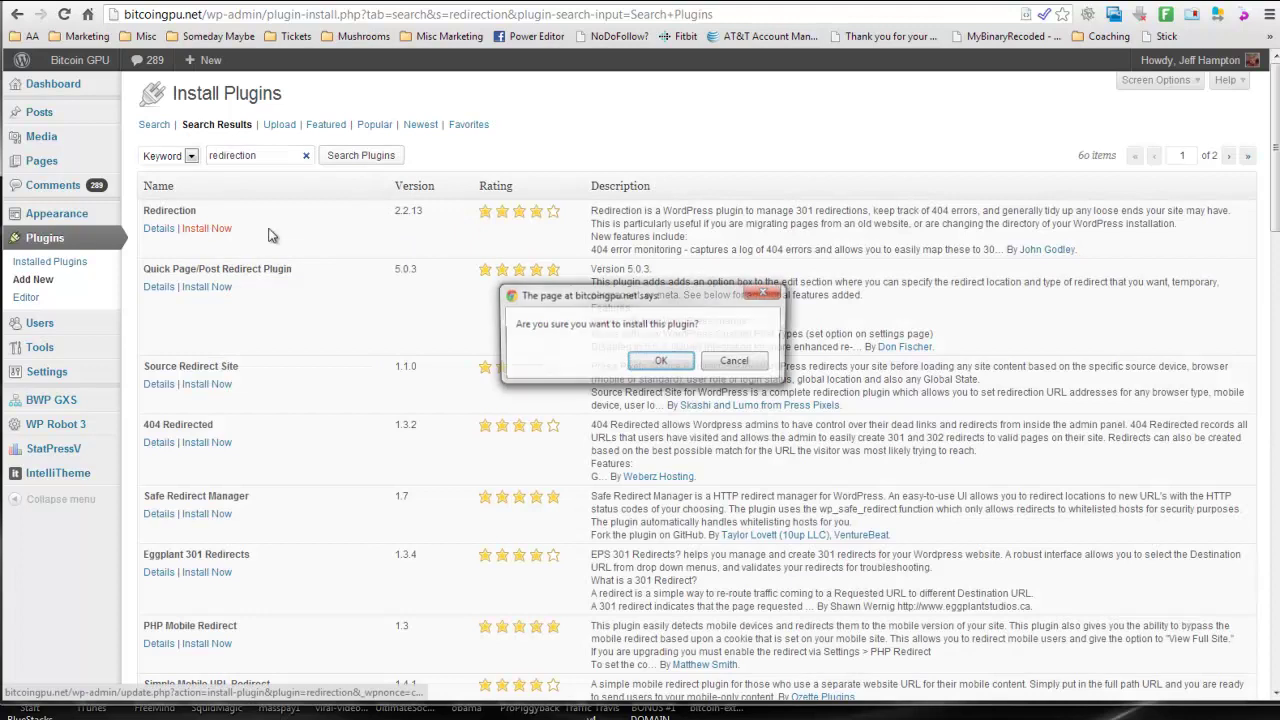
click(659, 362)
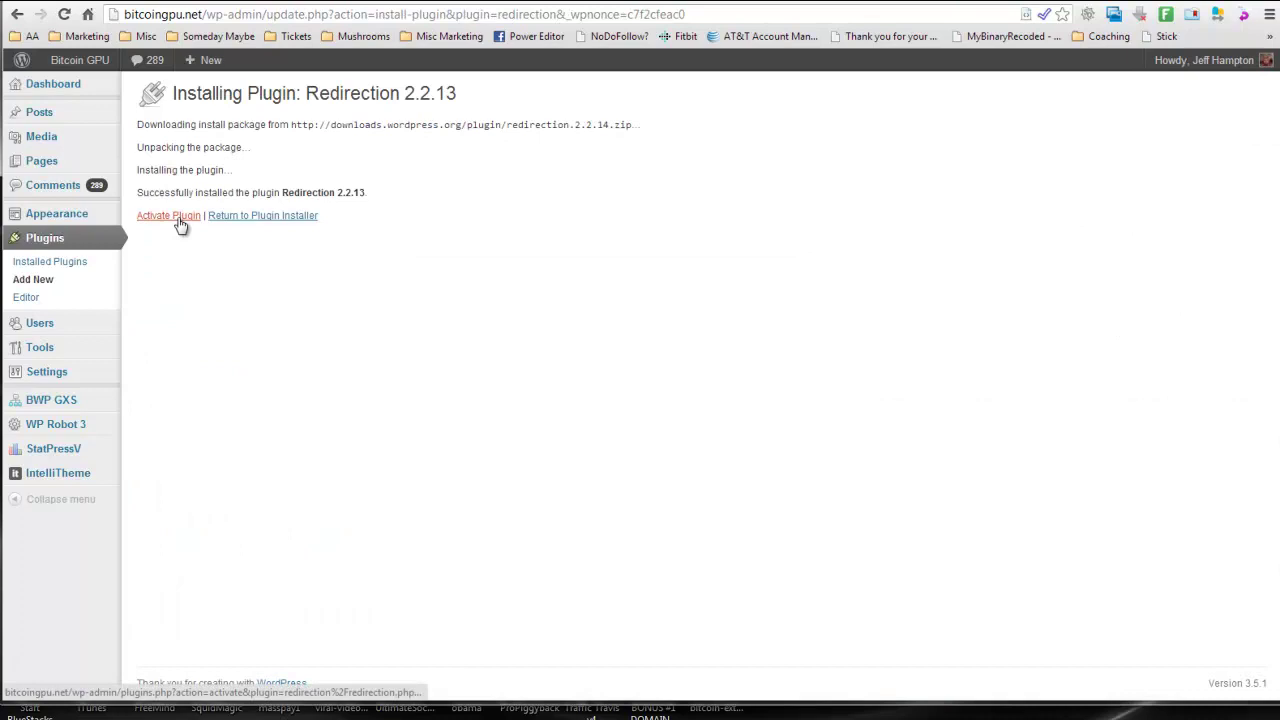
click(178, 217)
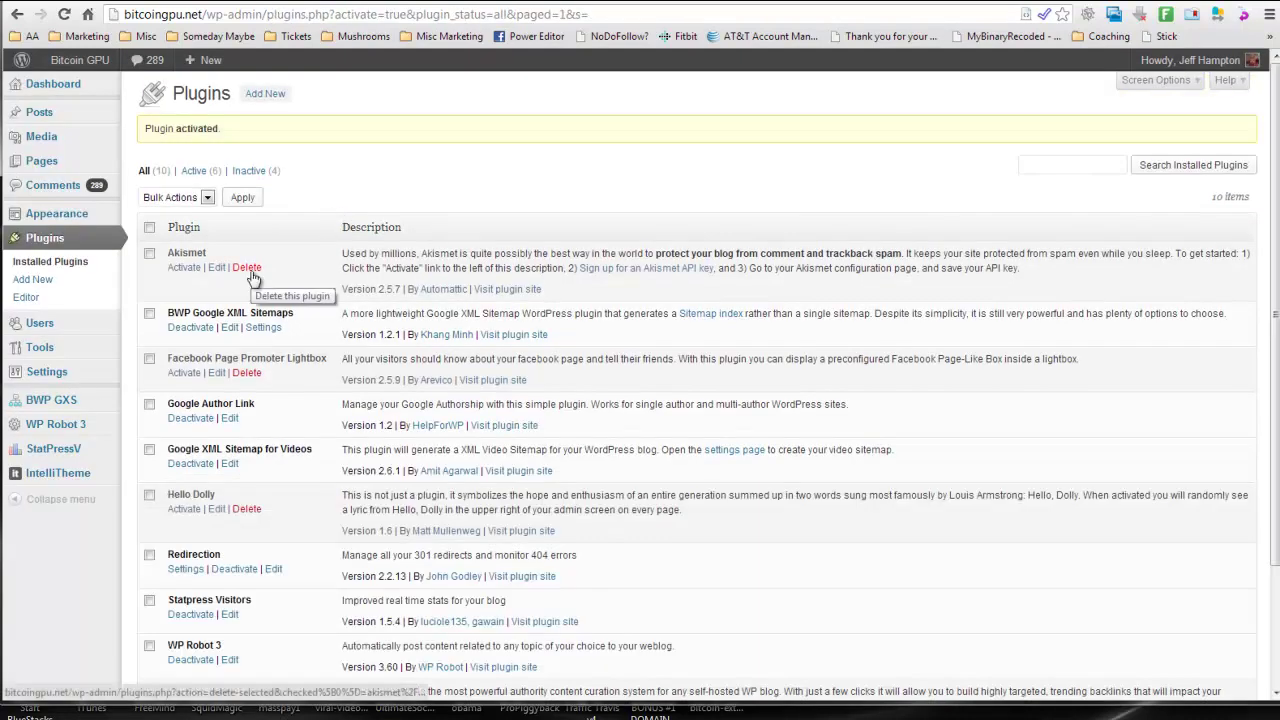
mouse_move(40, 347)
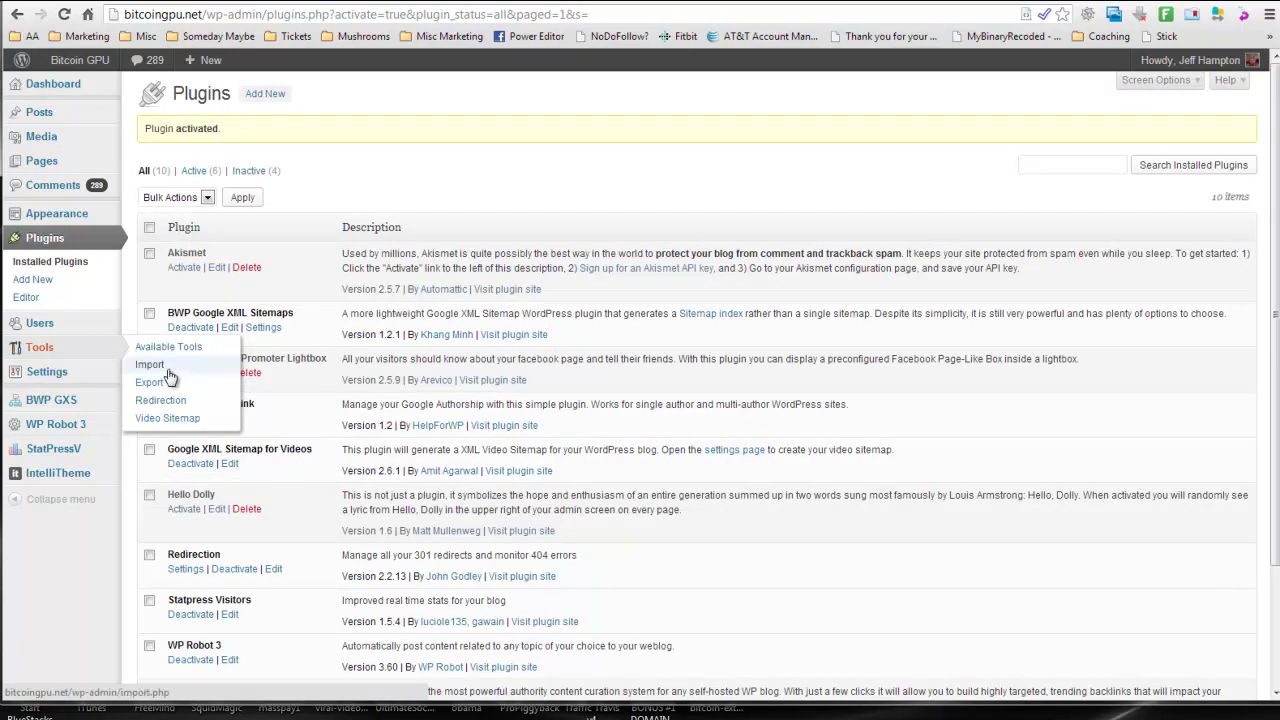
Enter 'daily' as the source URL and copy The Verge article's web address.
click(172, 402)
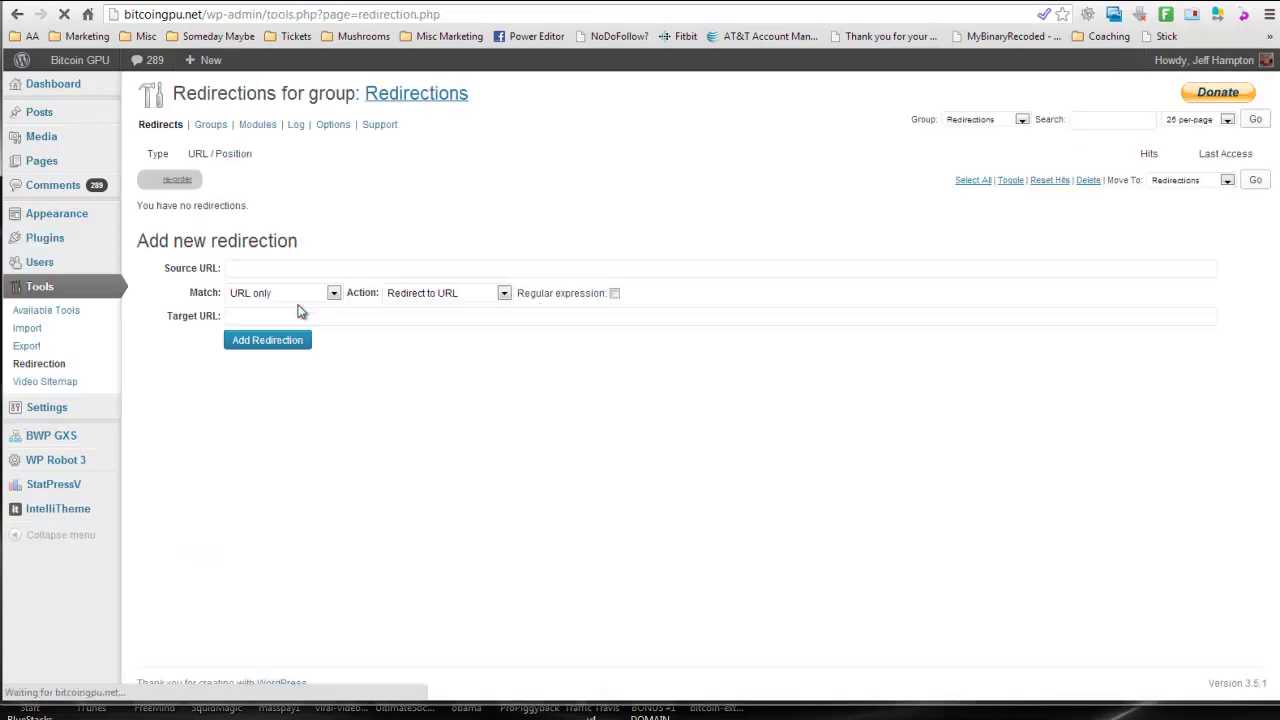
click(269, 267)
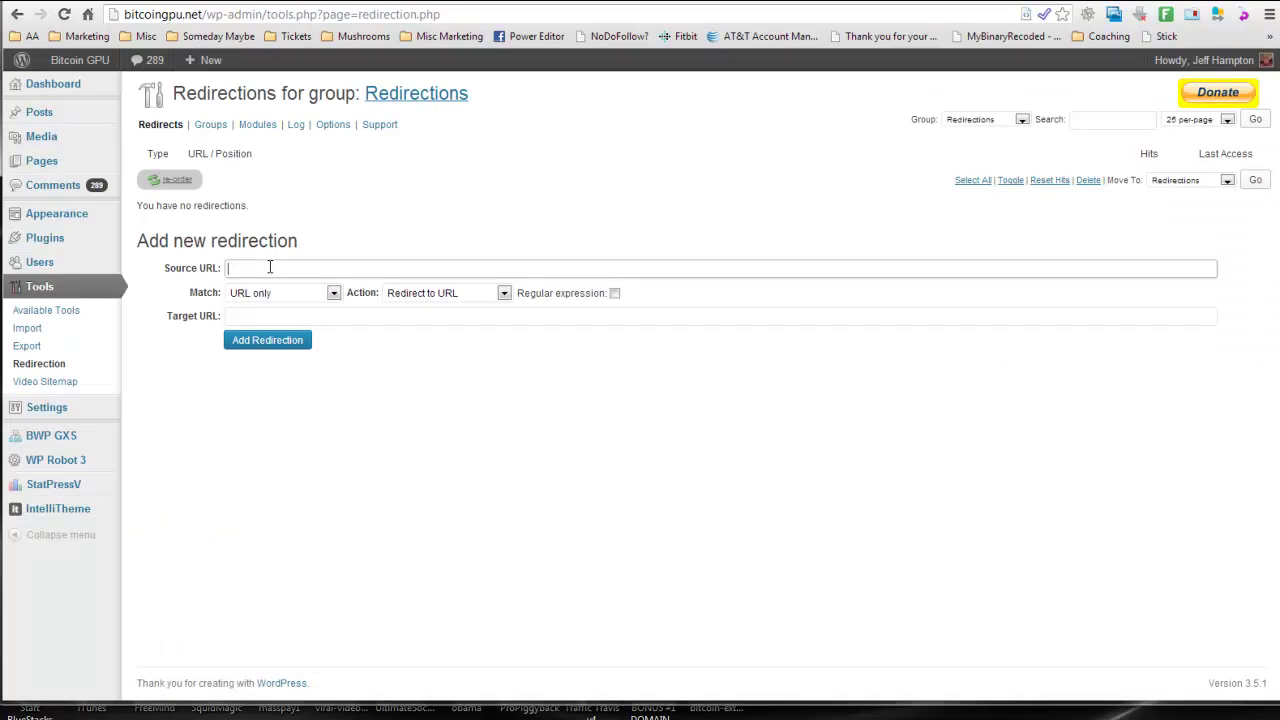
text(dal)
click(437, 3)
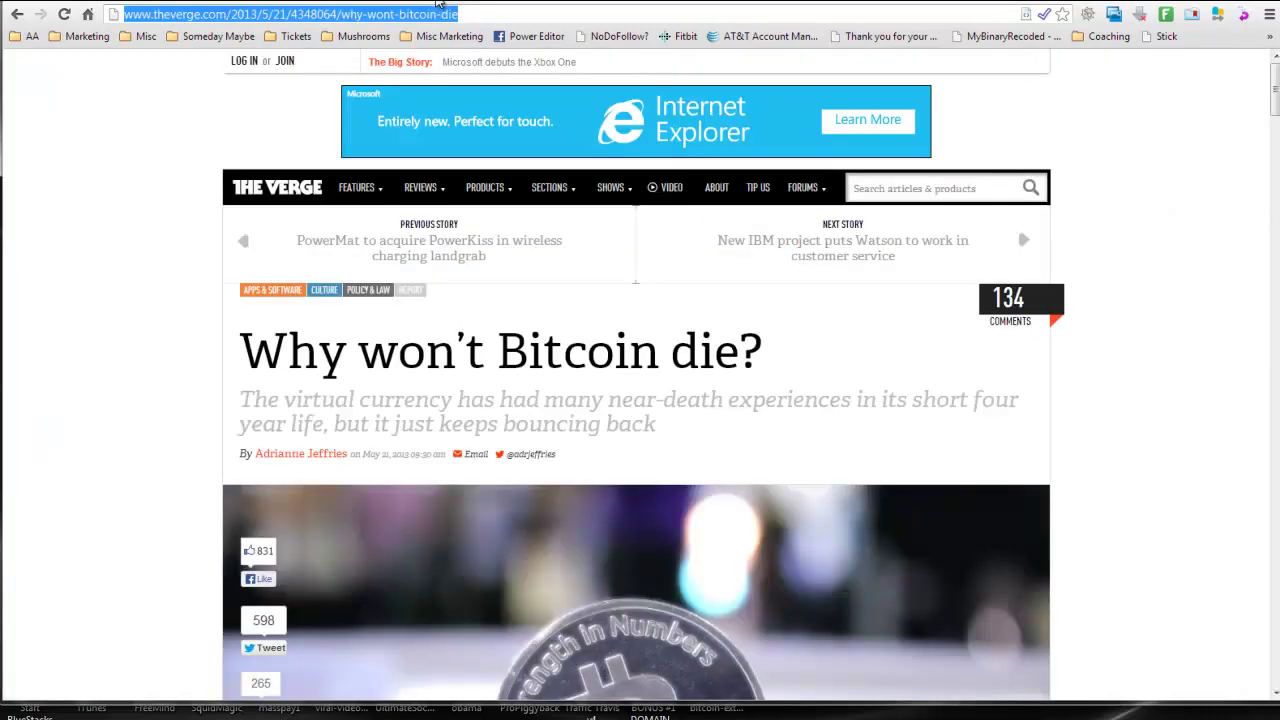
right_click(362, 20)
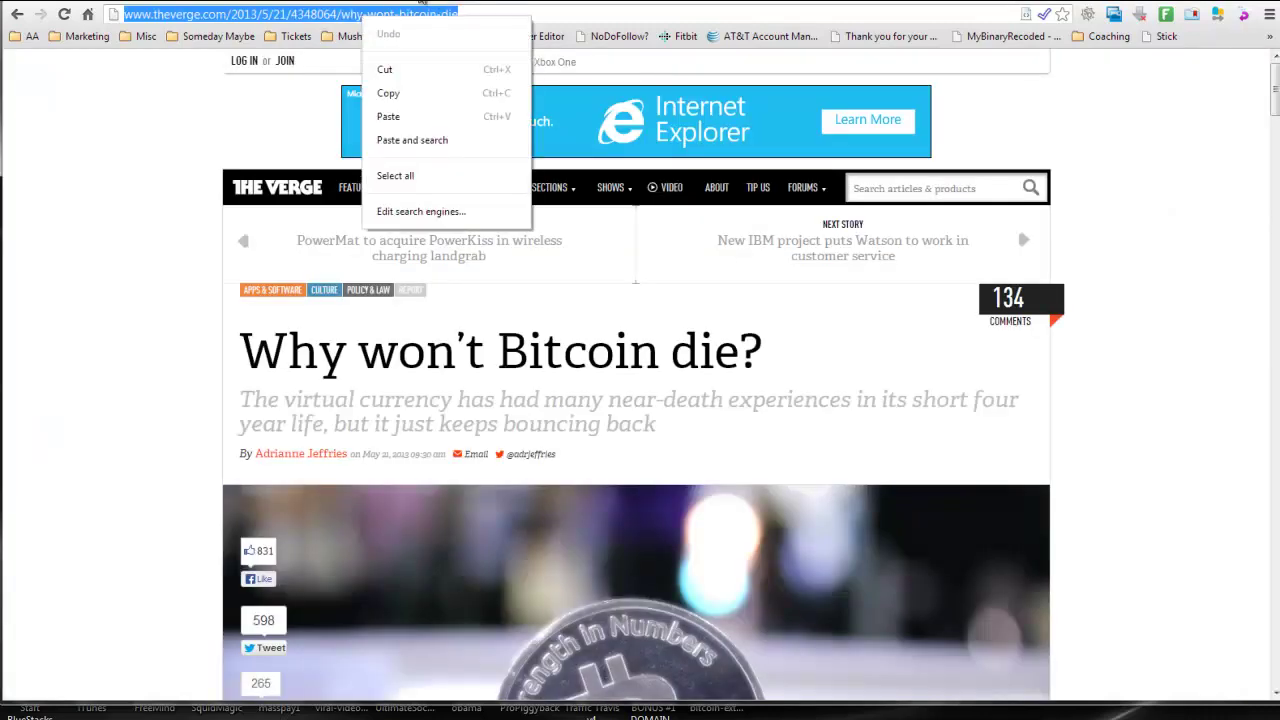
click(388, 93)
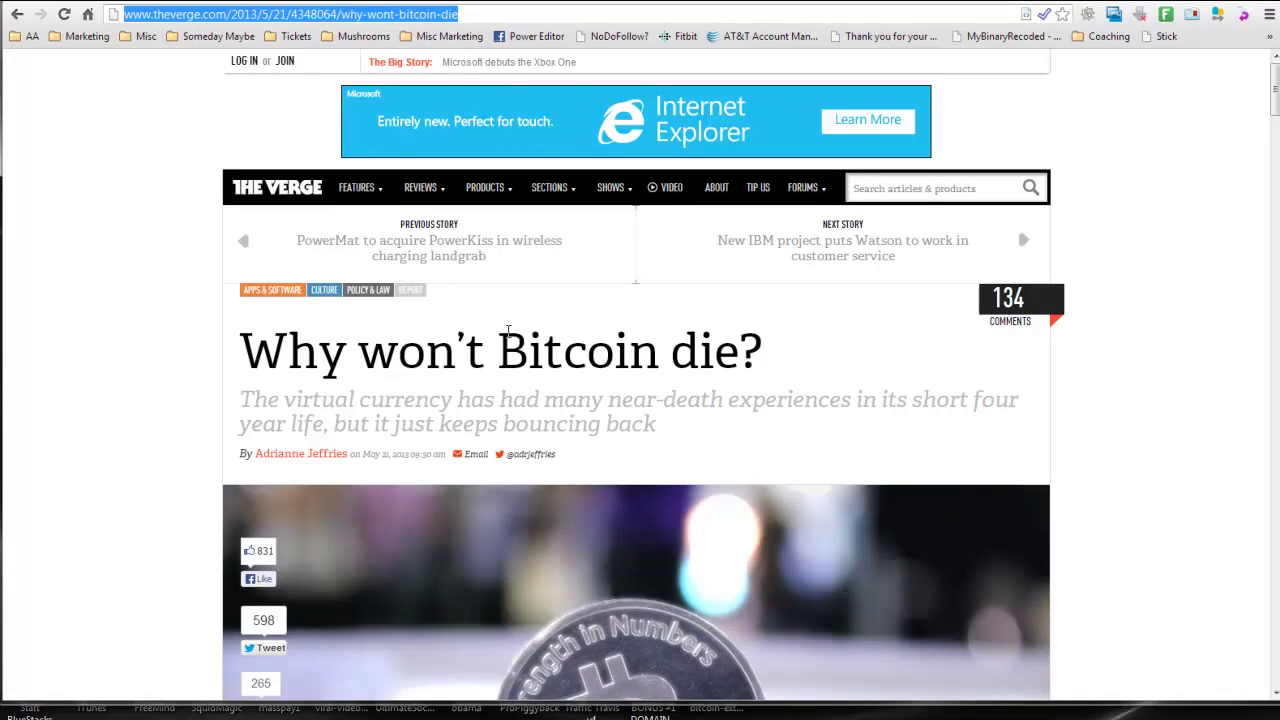
right_click(408, 20)
click(458, 89)
Paste The Verge URL as the target and add the 301 redirect.
key(ctrl+Tab)
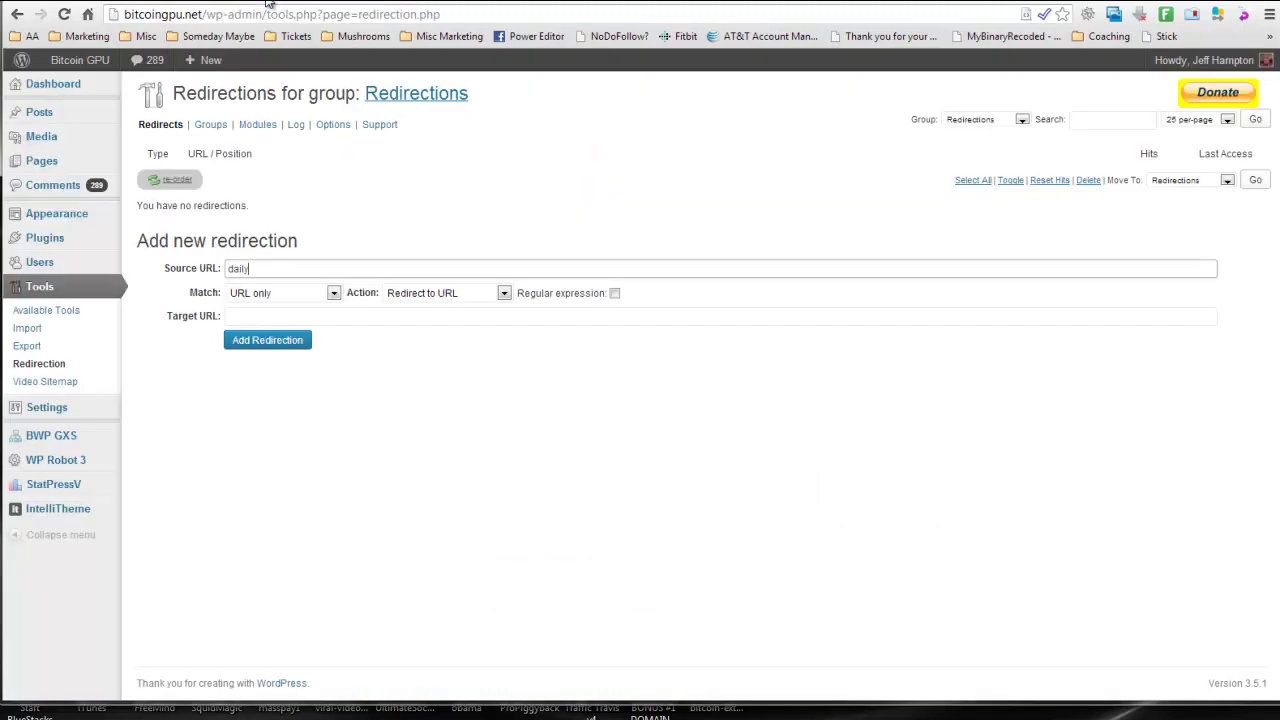
click(283, 316)
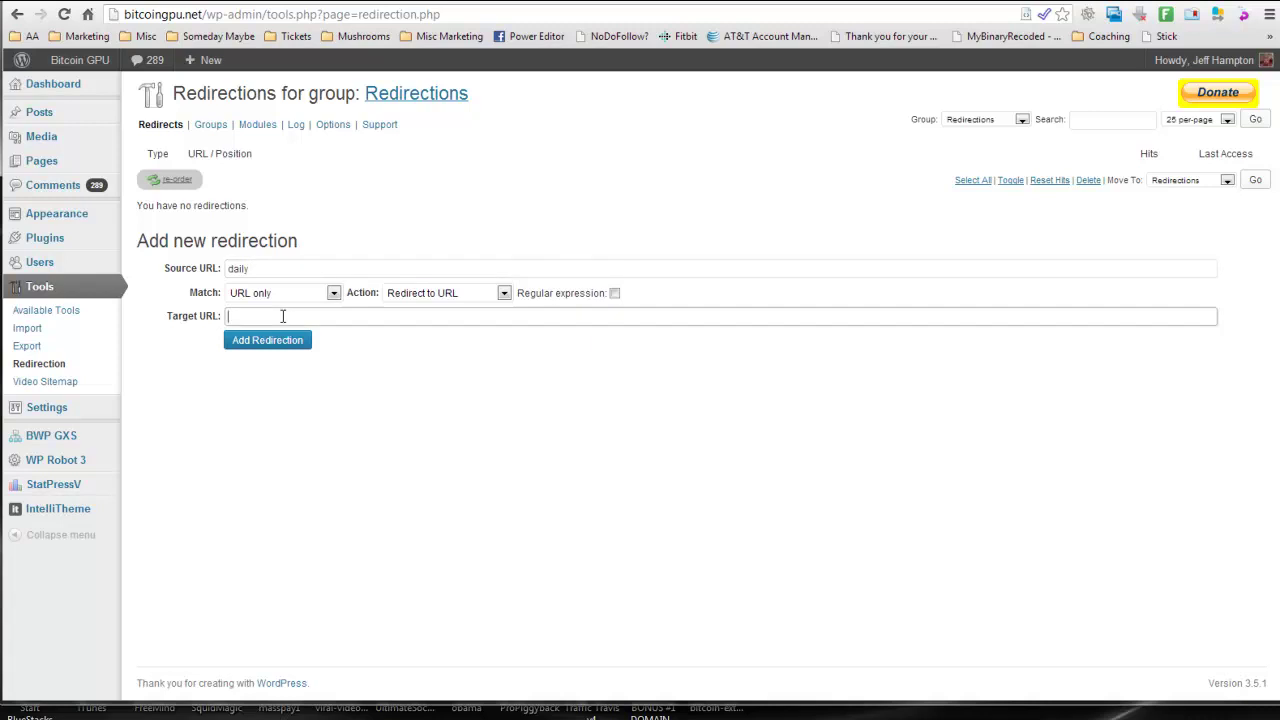
right_click(284, 317)
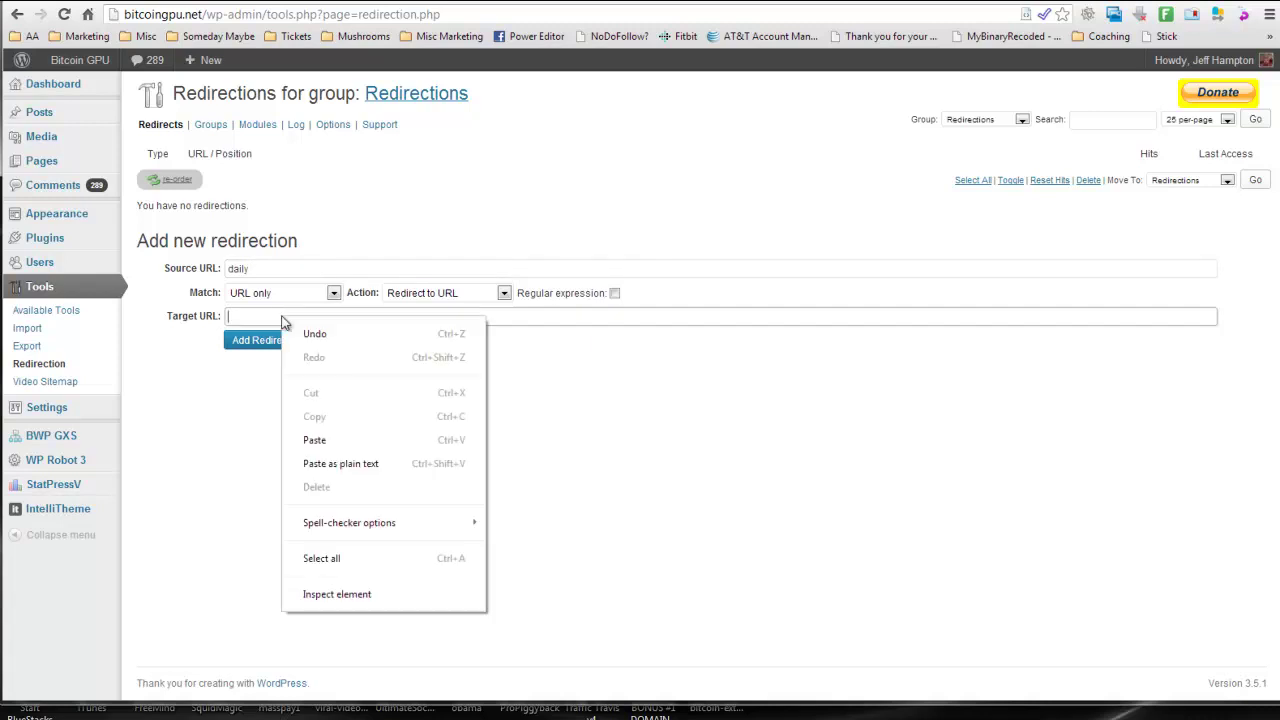
click(340, 440)
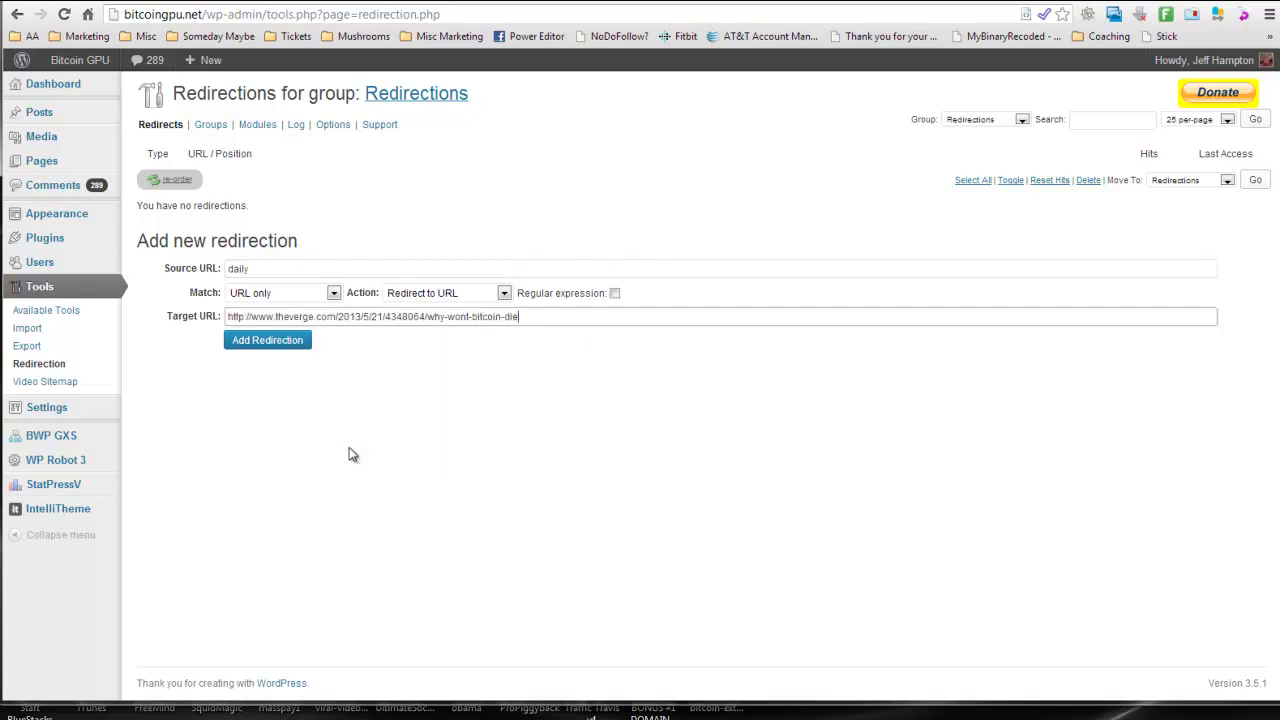
click(284, 346)
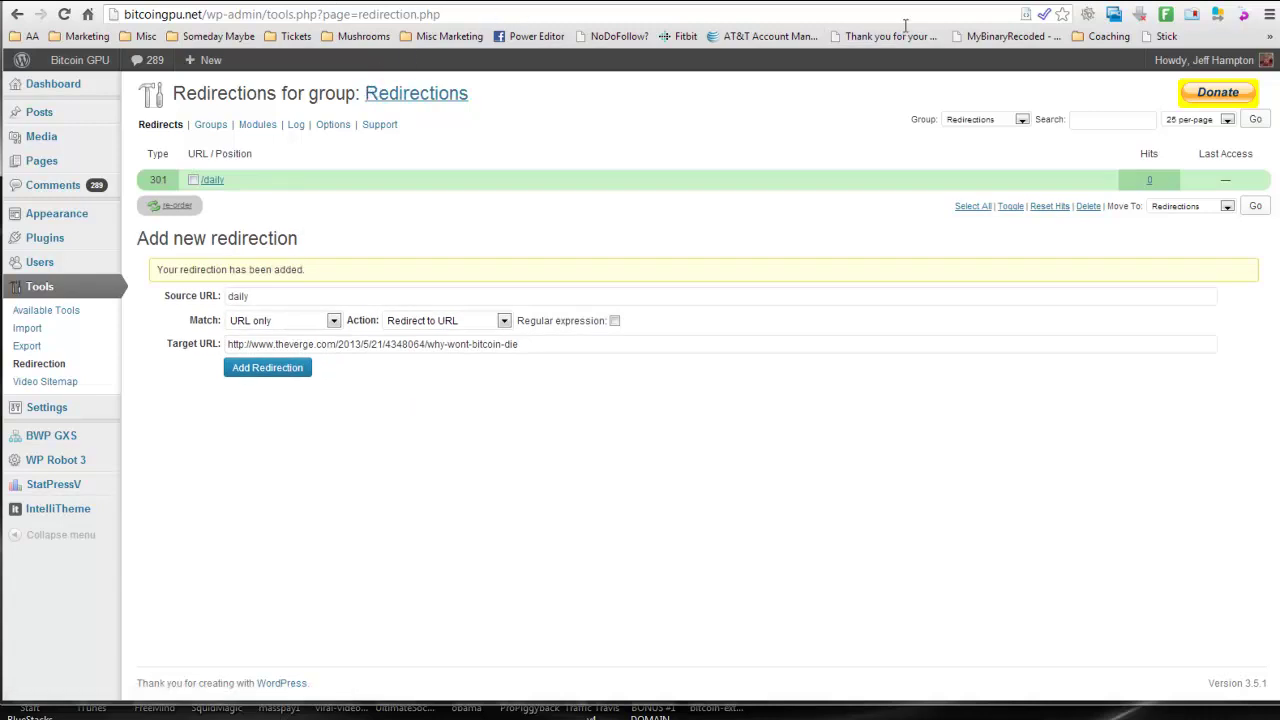
Test the bitcoingpu.net/daily short link in a new tab, then go back.
key(ctrl+t)
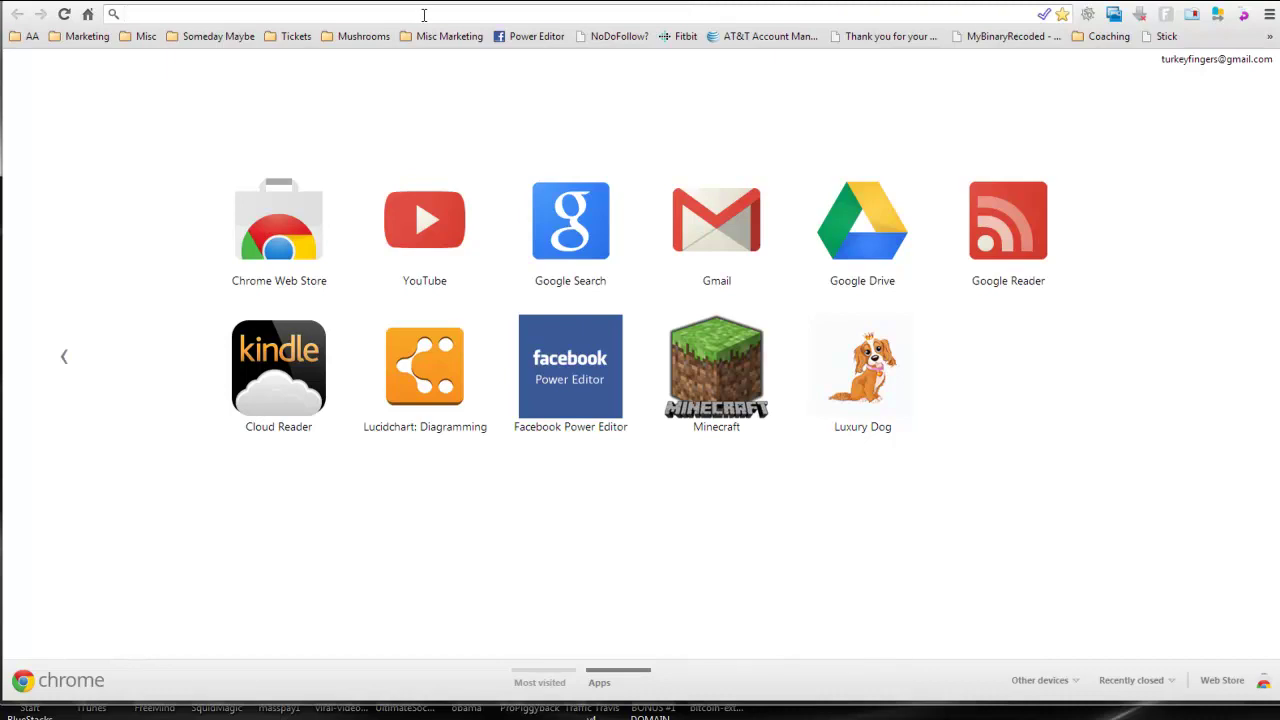
click(296, 3)
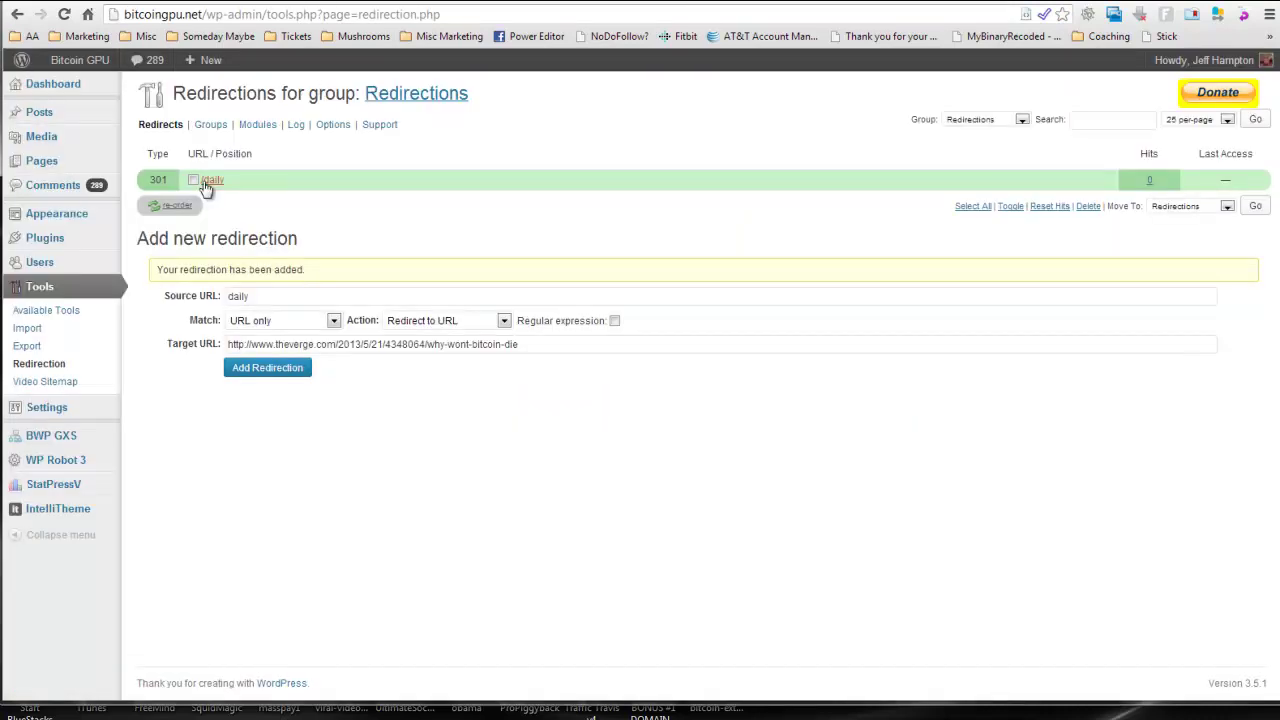
click(420, 3)
text(bit)
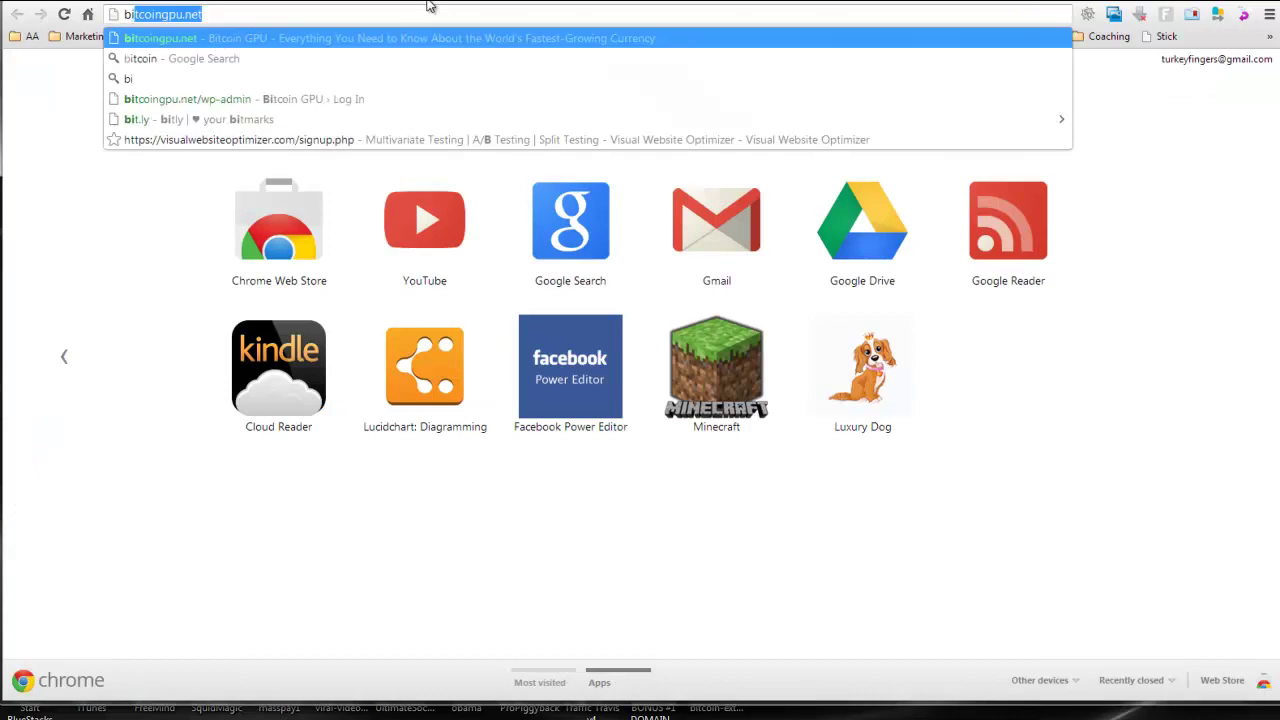
key(Right)
text(/)
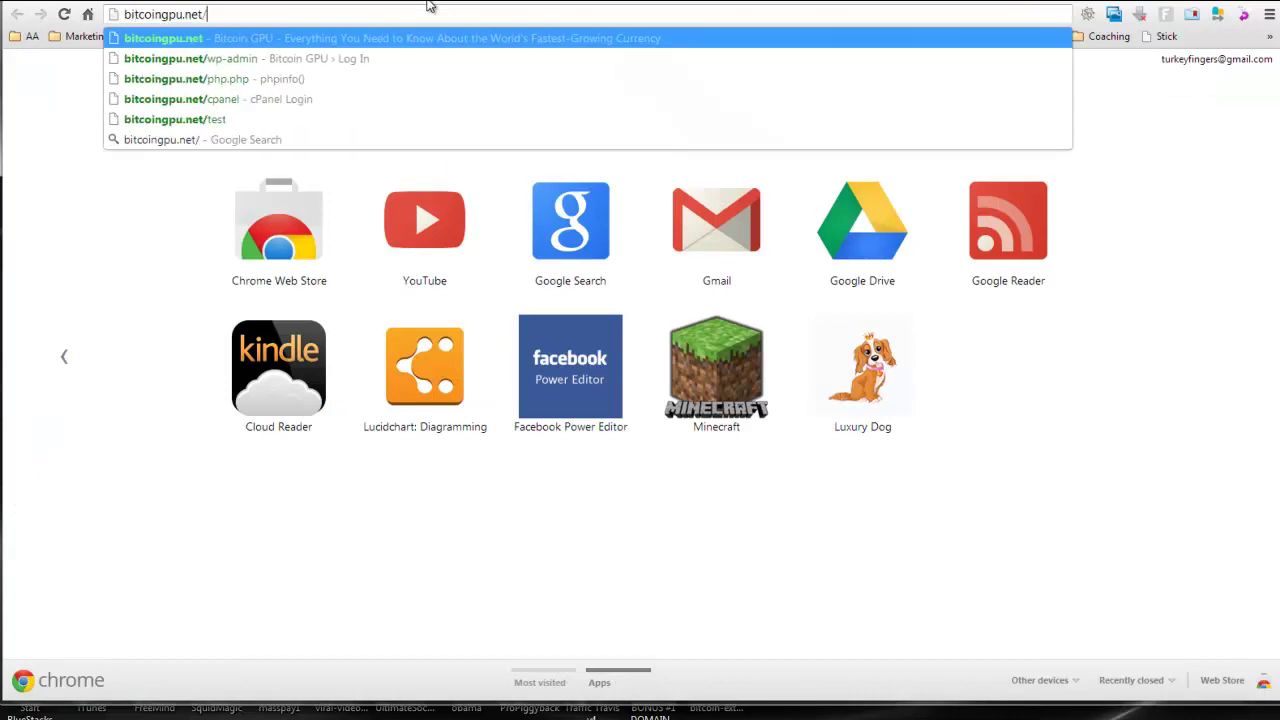
text(daily)
key(Return)
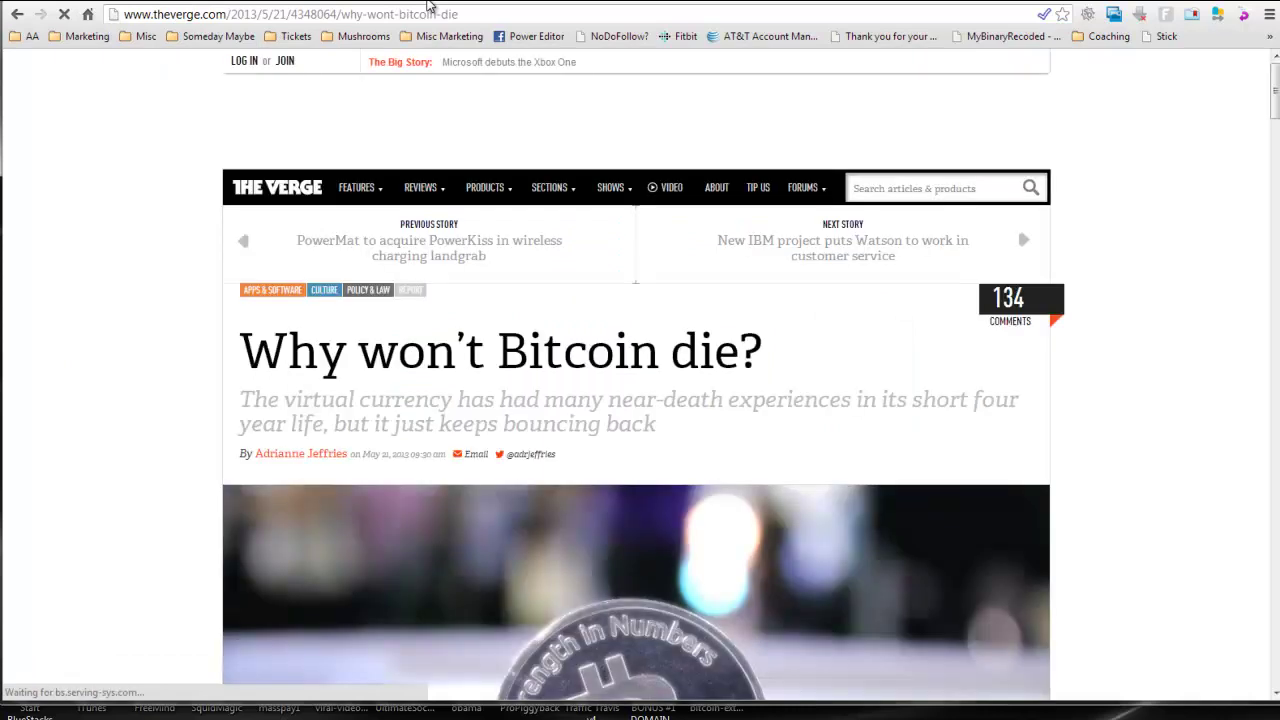
key(alt+Left)
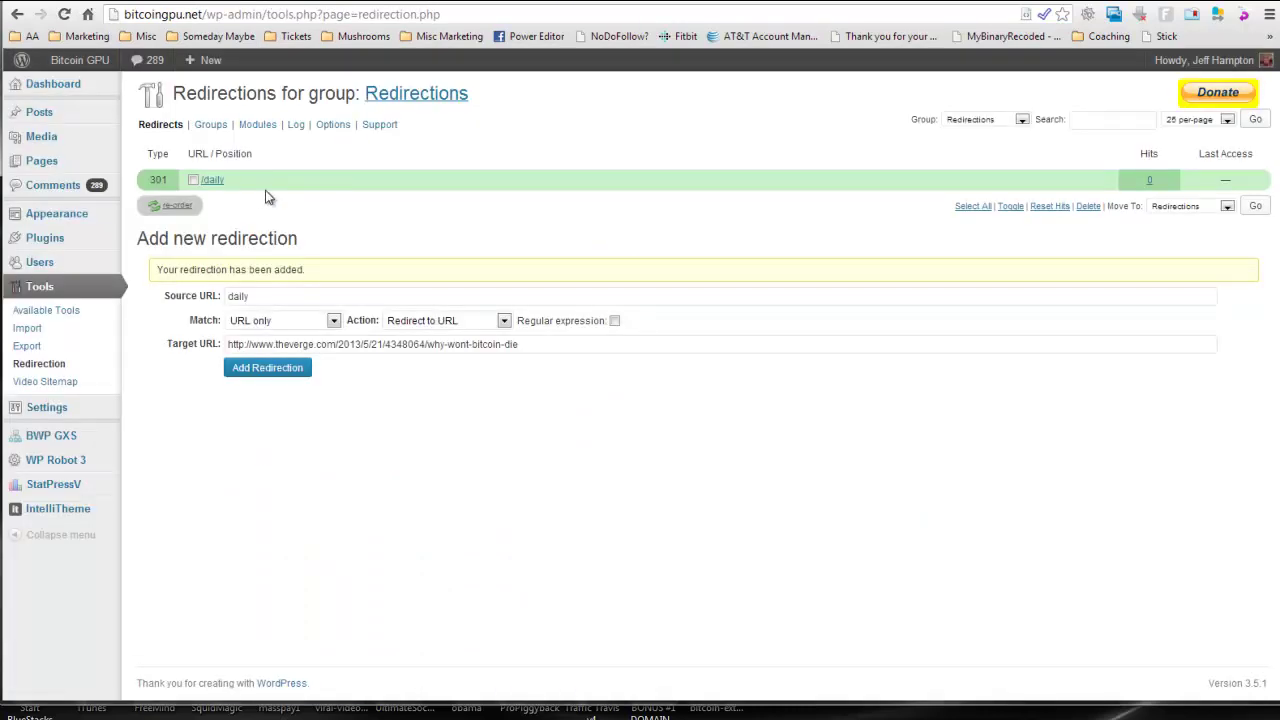
Change the address bar to bitcoingpu.net/daily and copy that short link.
click(208, 181)
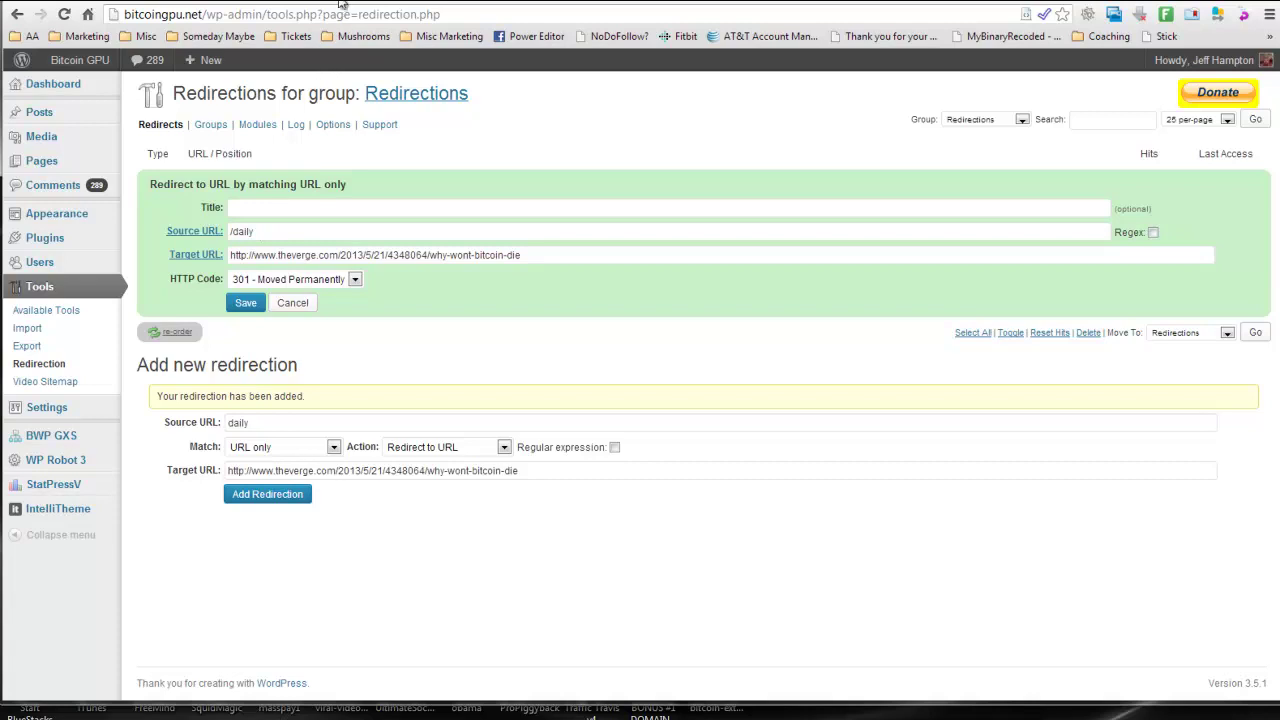
click(212, 15)
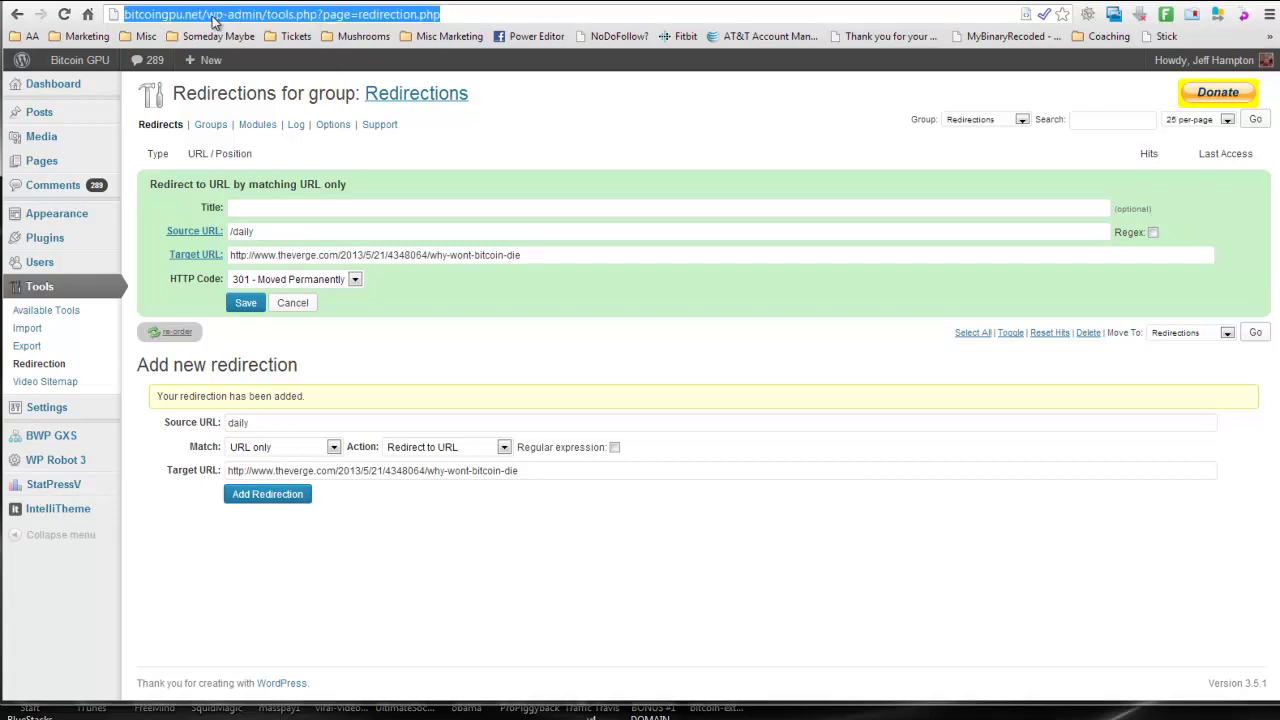
drag(208, 15, 498, 15)
text(da)
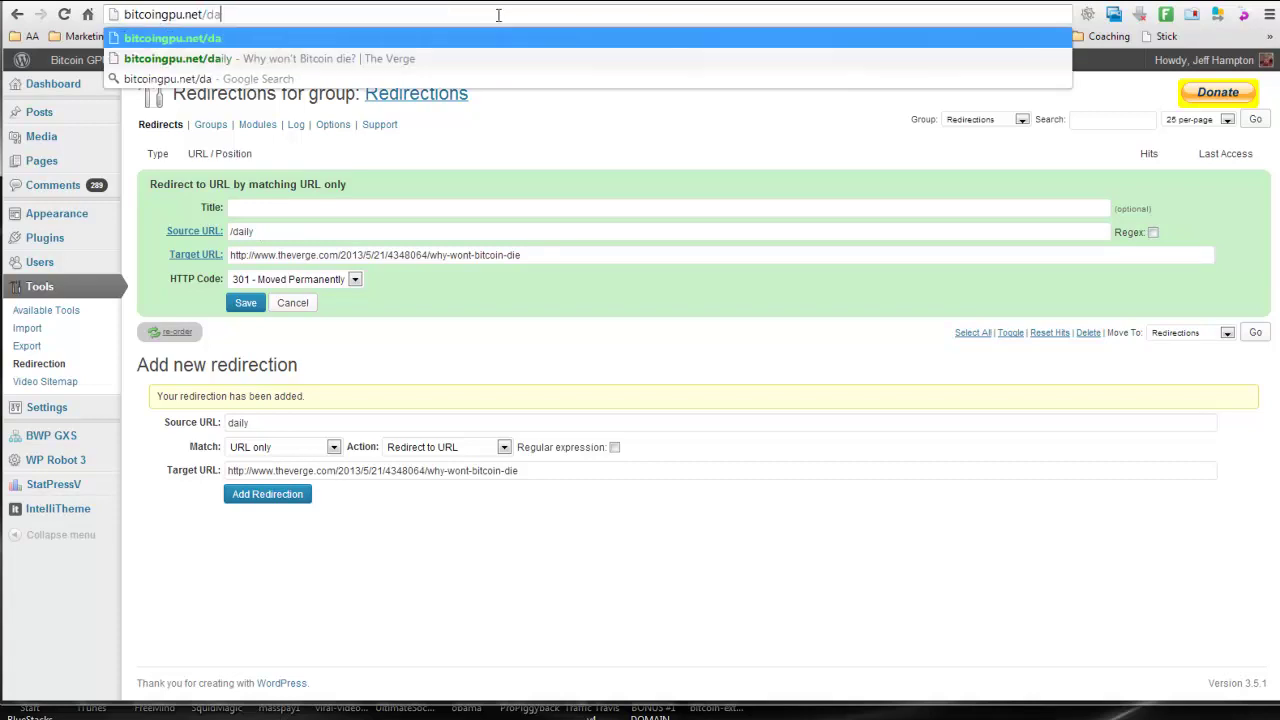
text(ily)
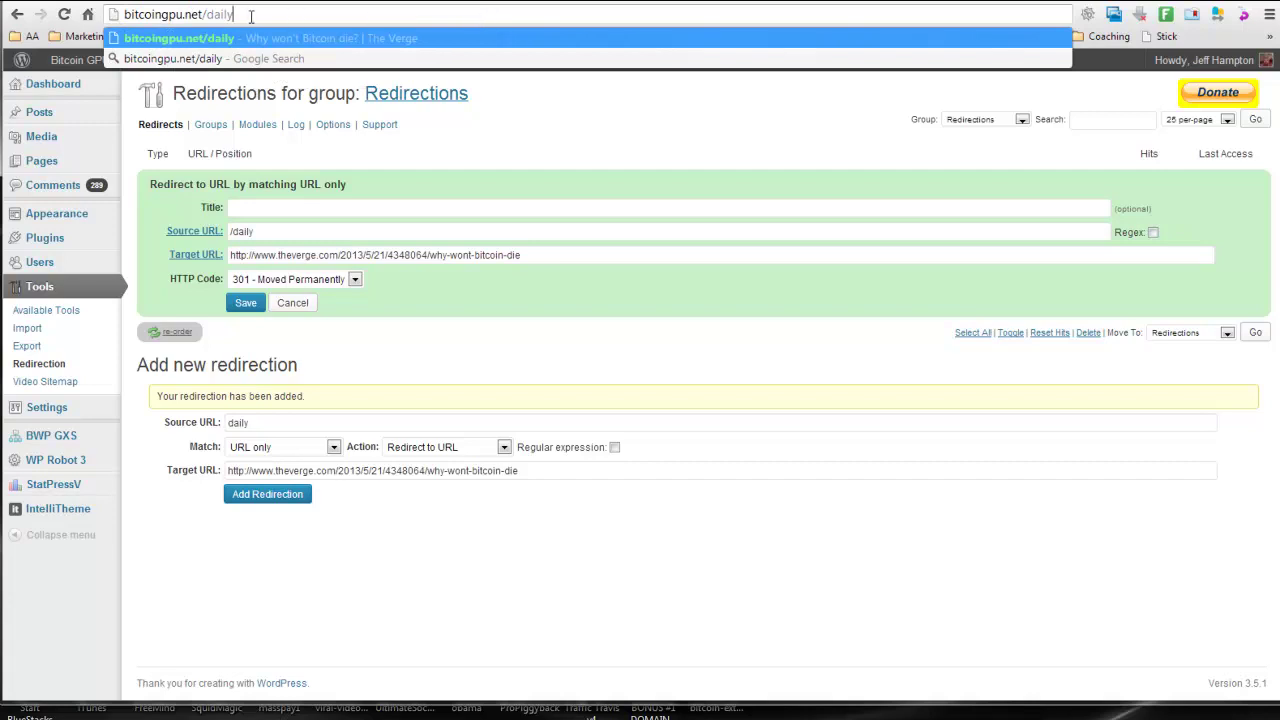
drag(238, 14, 112, 15)
right_click(159, 22)
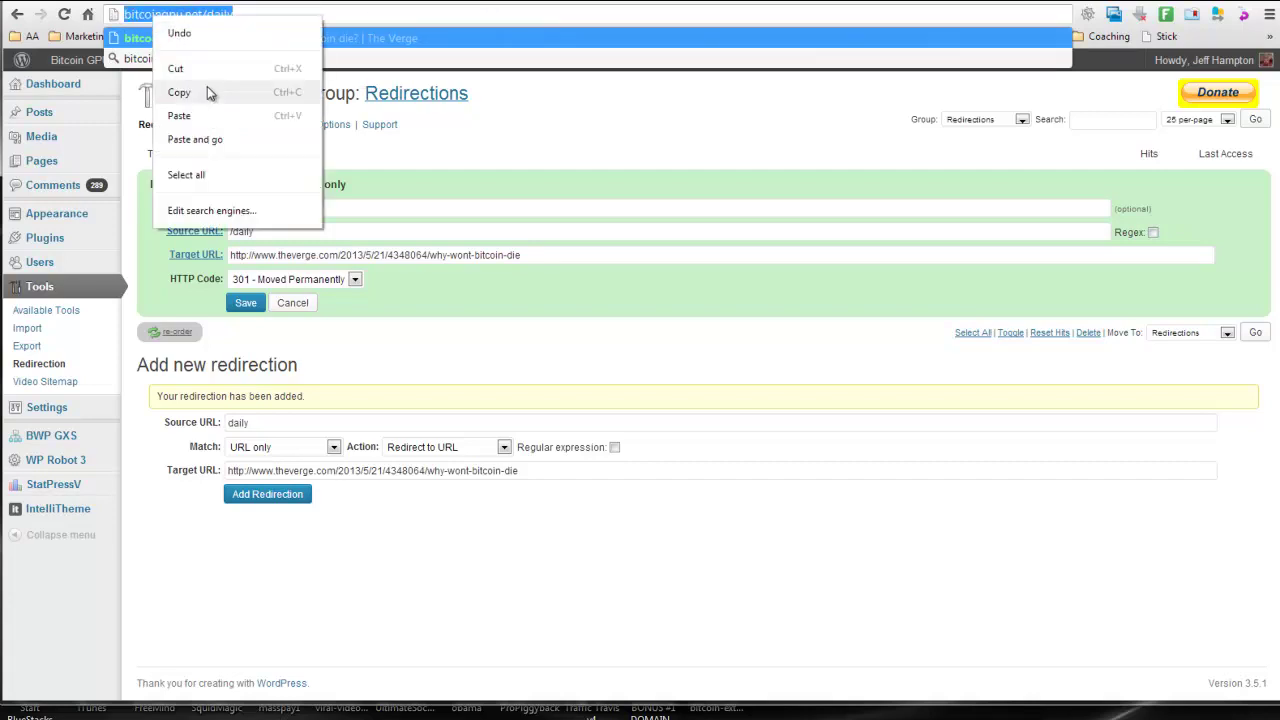
click(205, 92)
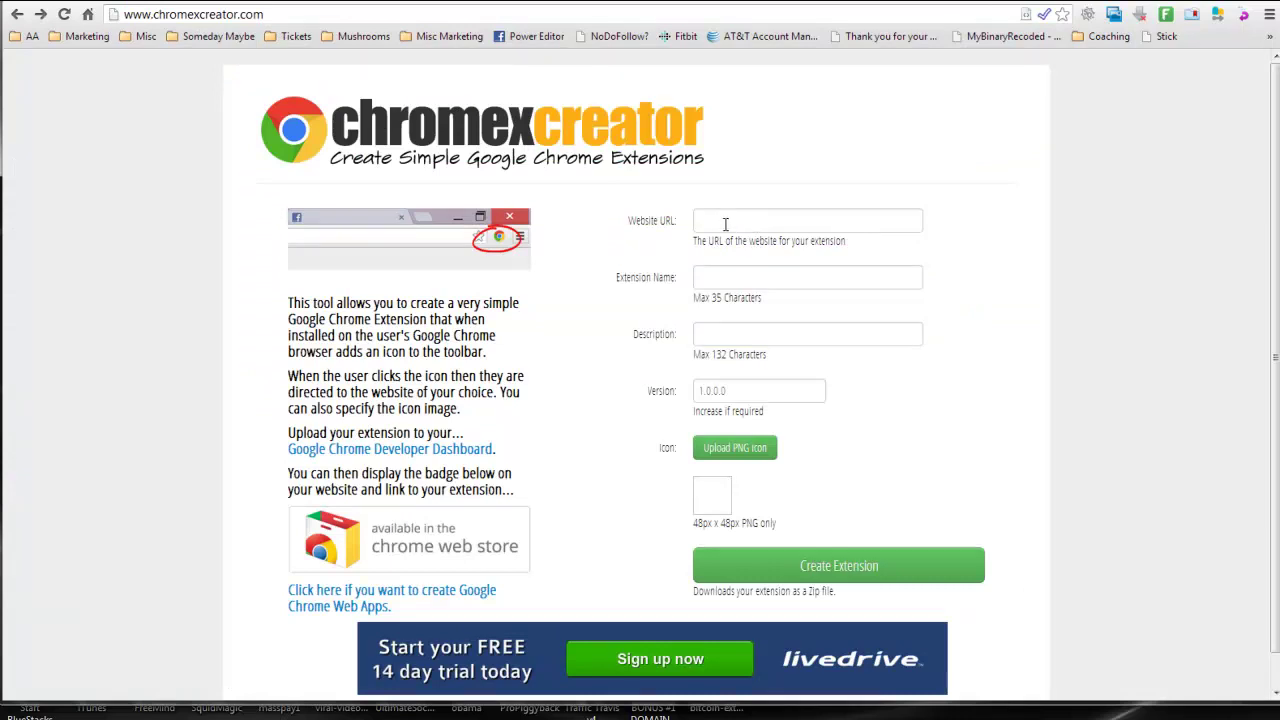
right_click(720, 222)
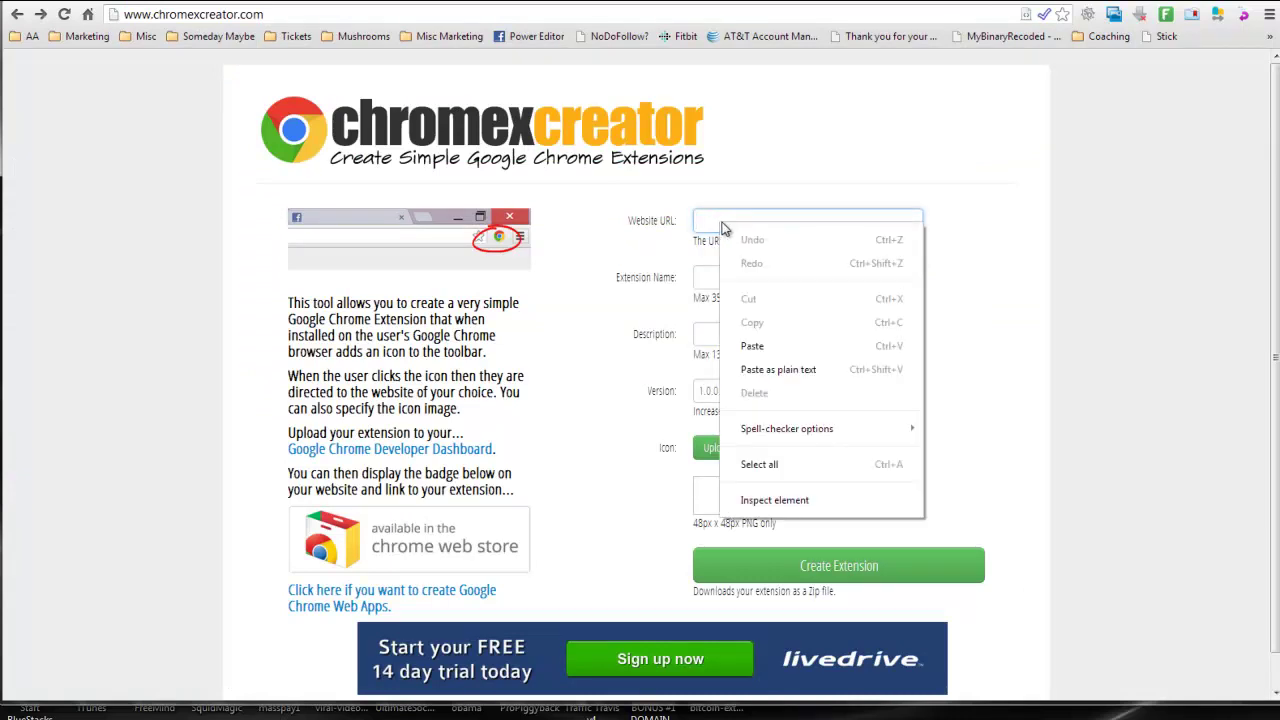
click(775, 325)
click(746, 280)
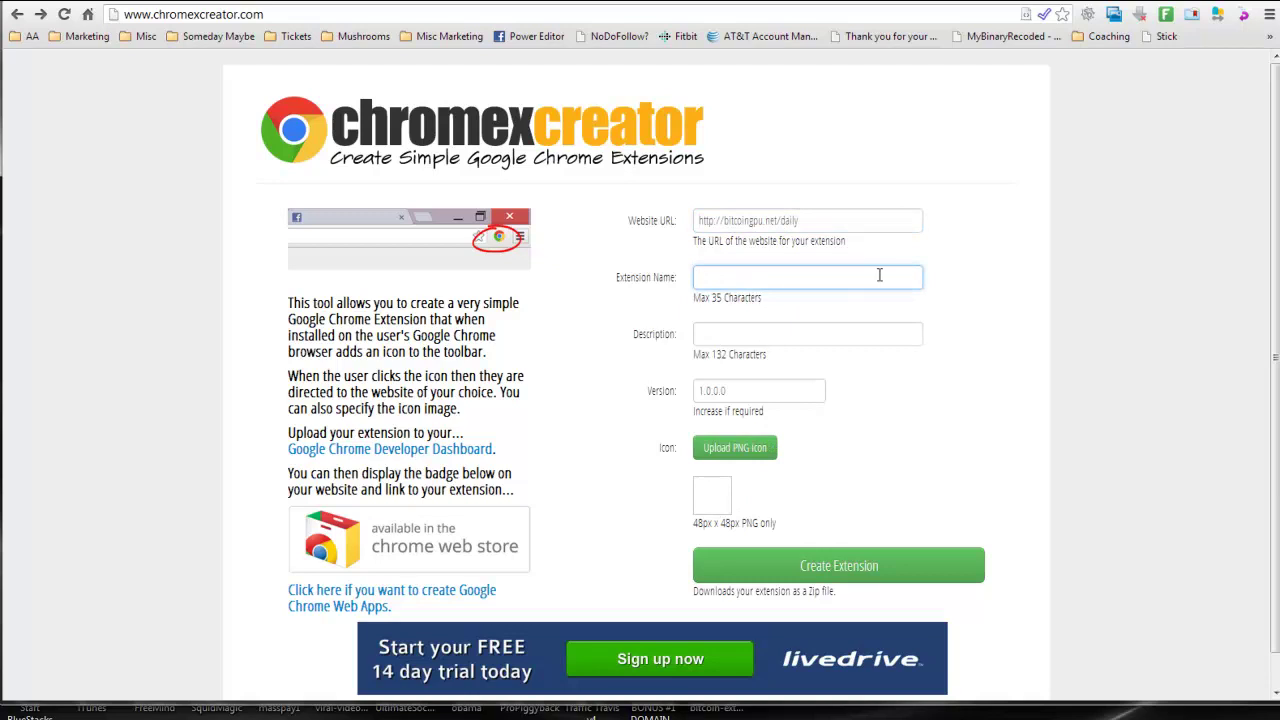
text(Bitcoin)
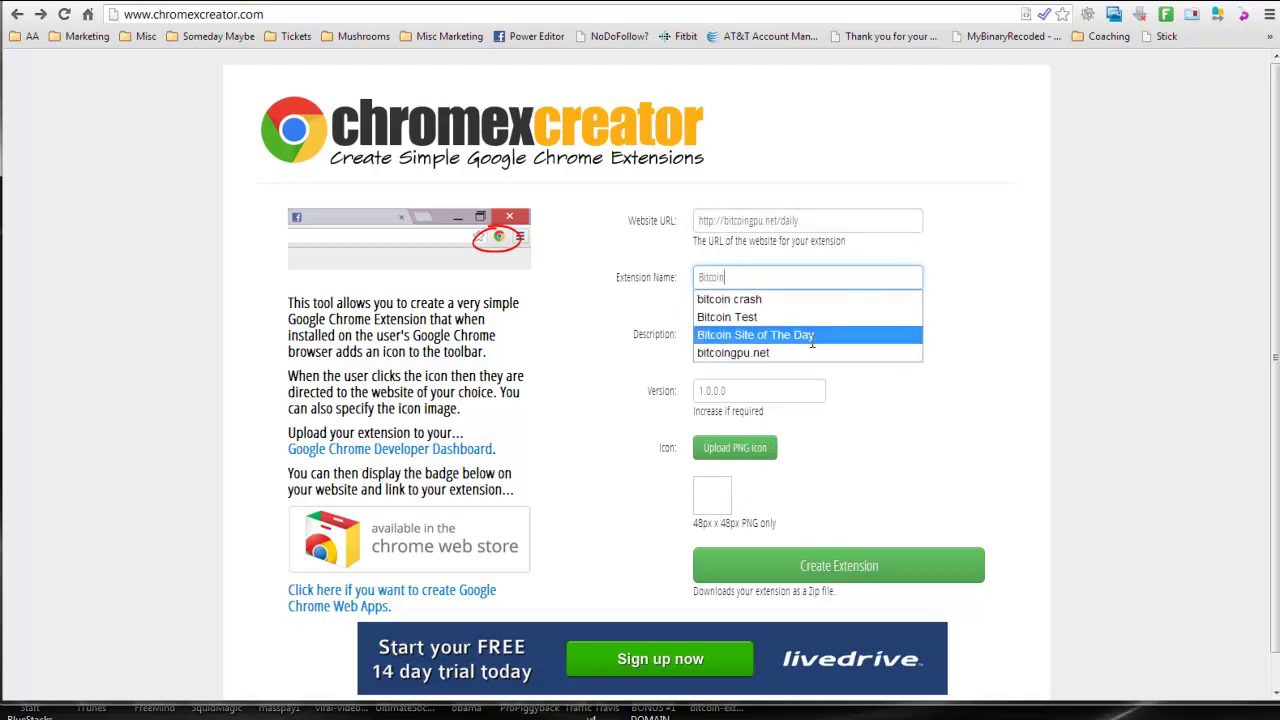
click(813, 336)
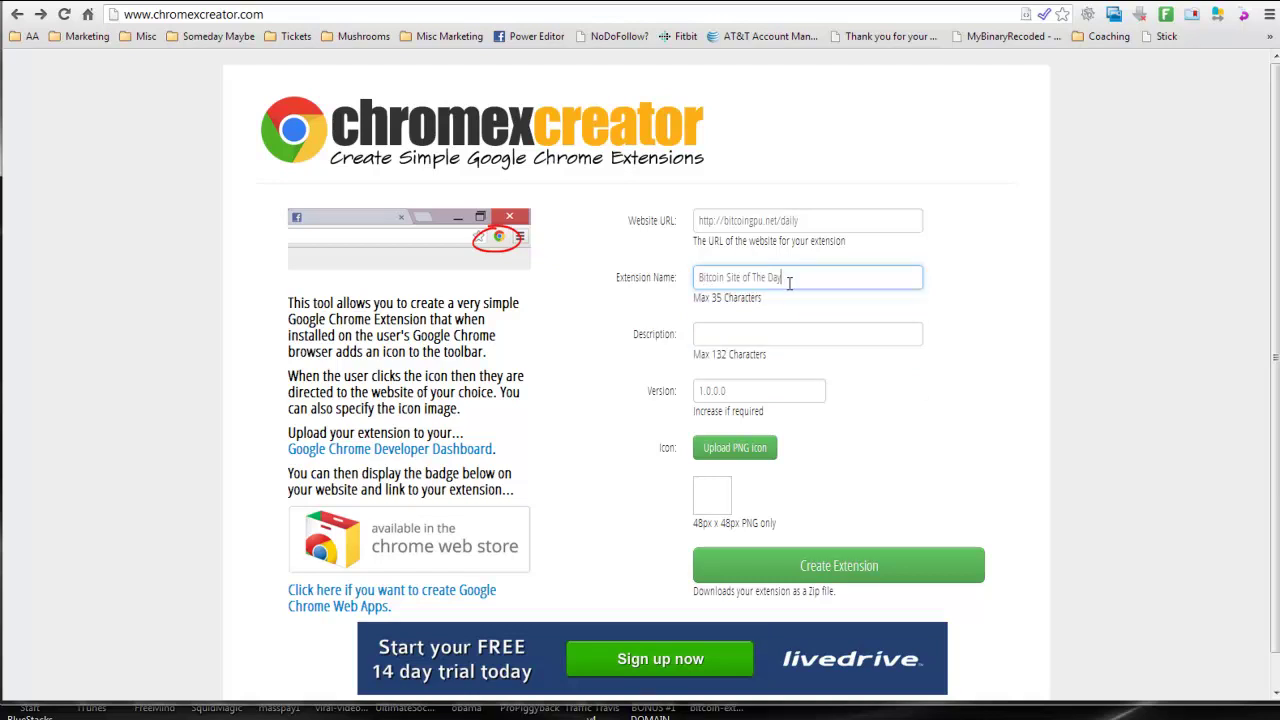
Enter the description 'Daily Bitcoin Featured Sites and Deals'.
click(755, 339)
text(Daily Bit)
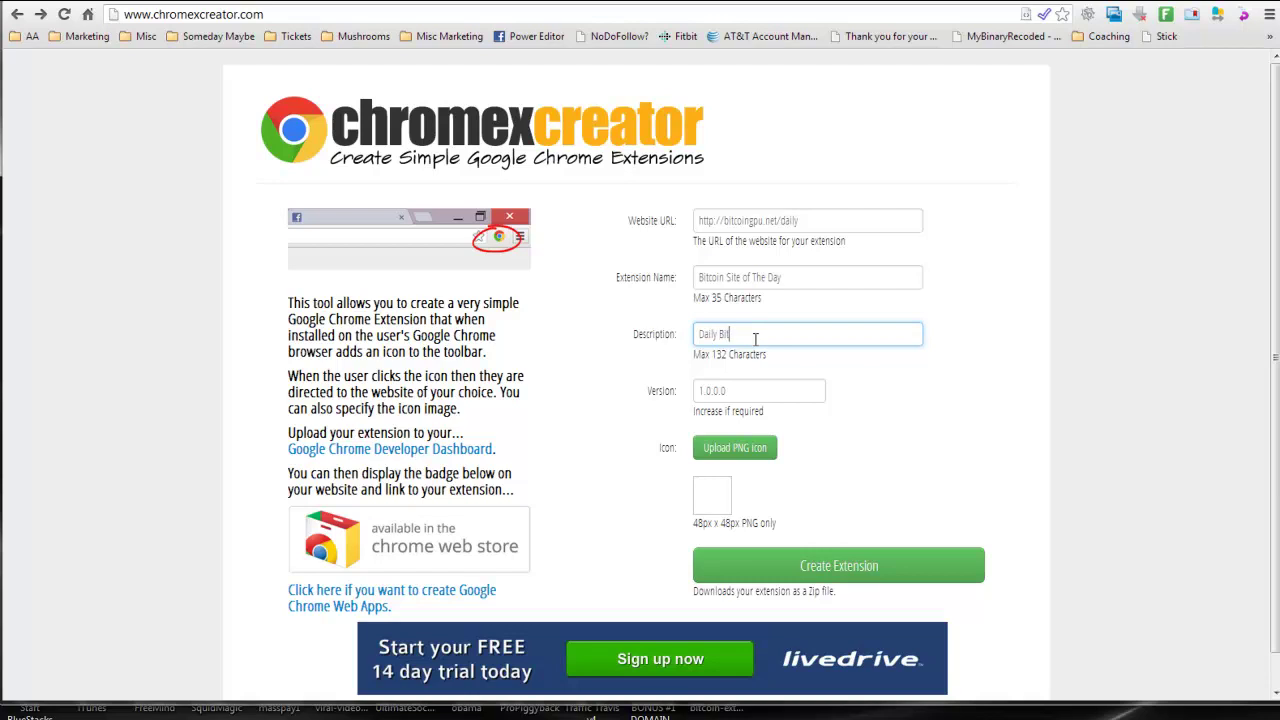
text(coin)
key(BackSpace)
text(and Deals)
click(881, 3)
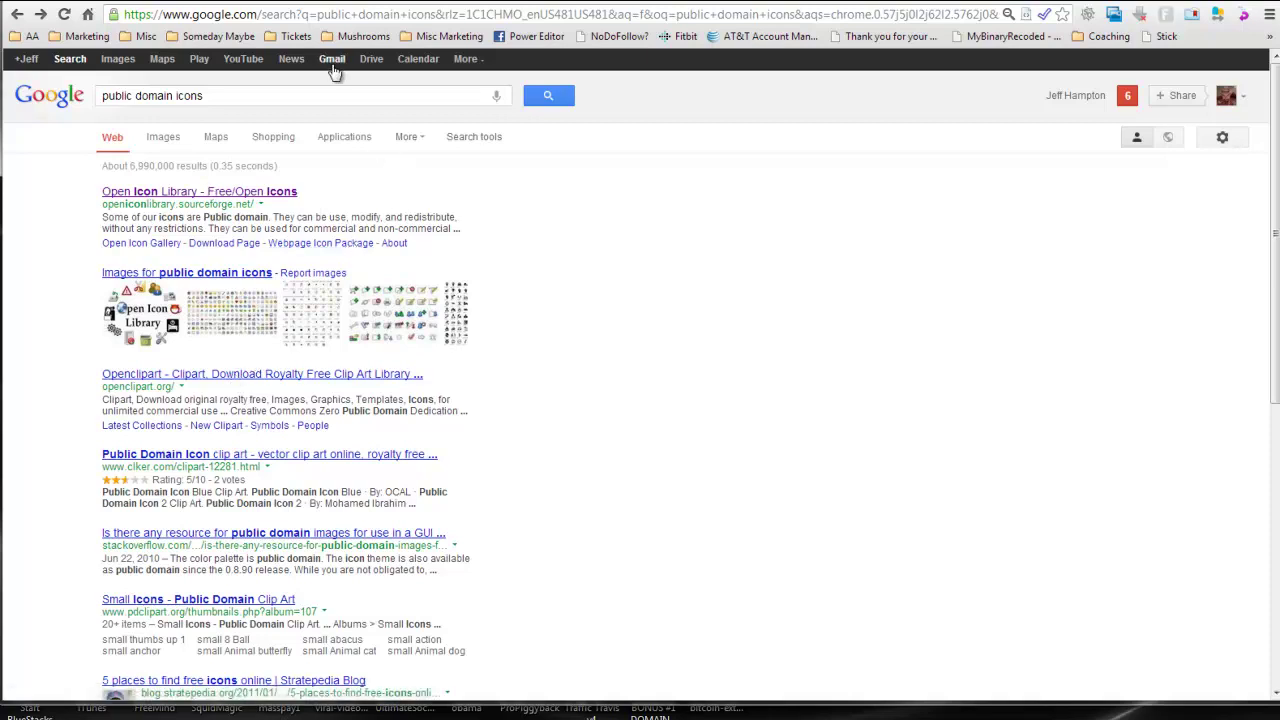
click(297, 3)
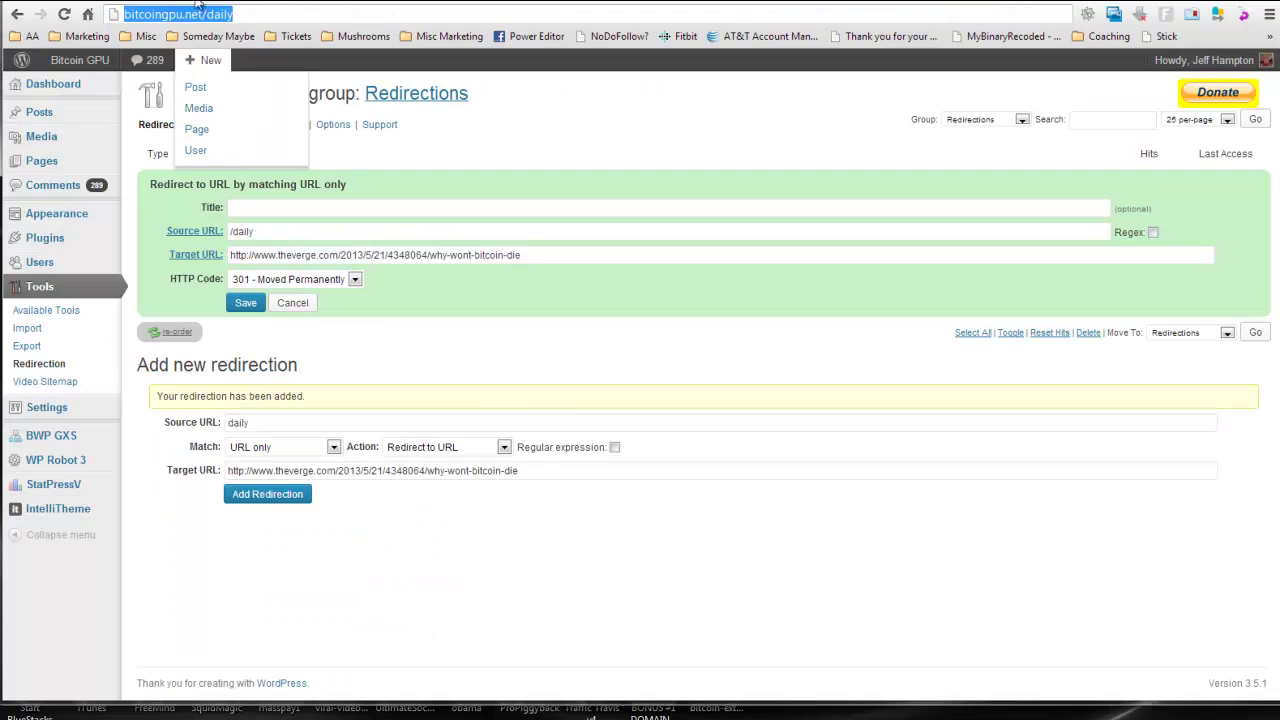
click(137, 3)
Upload the bitcoin48 PNG icon and download the extension as app (1).zip.
click(748, 449)
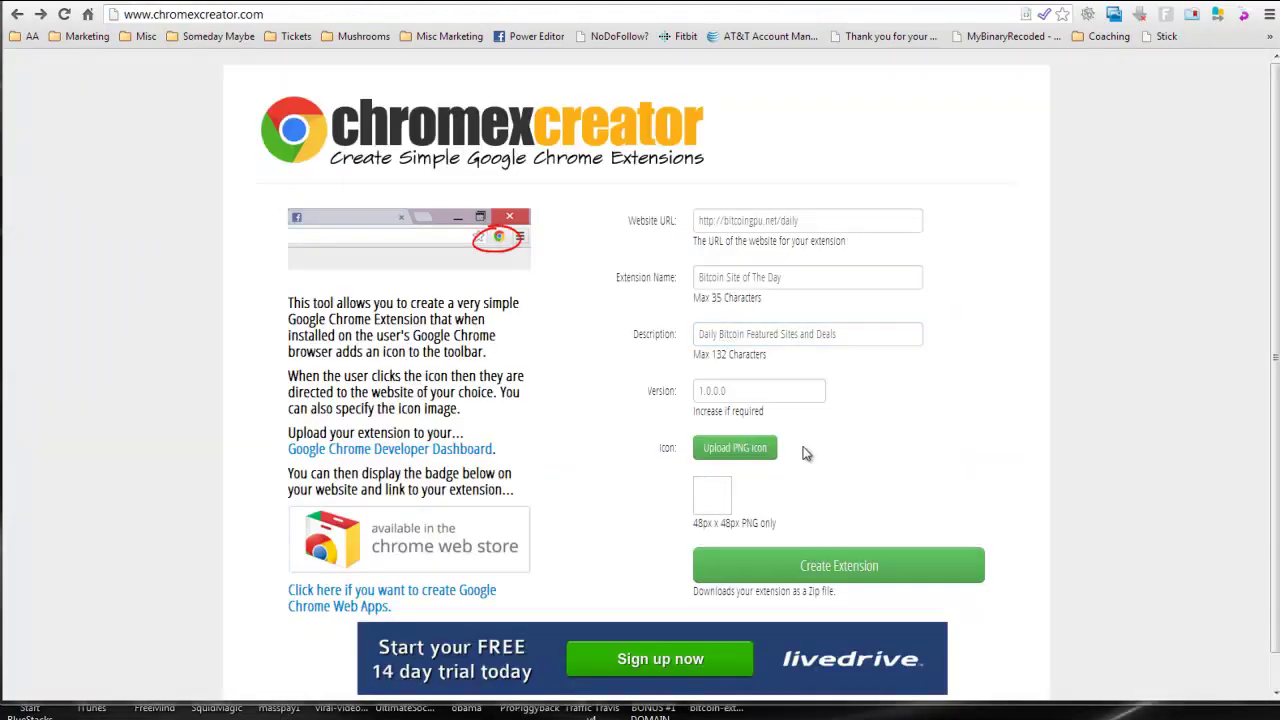
click(188, 79)
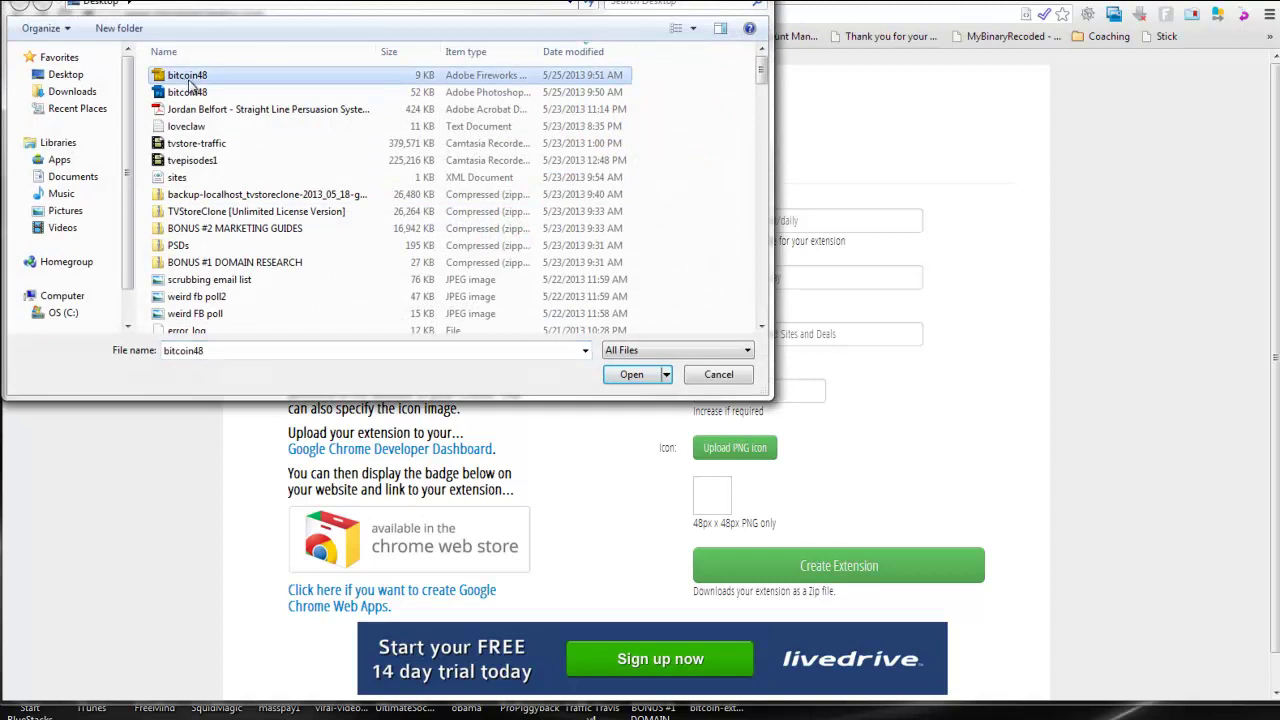
click(631, 374)
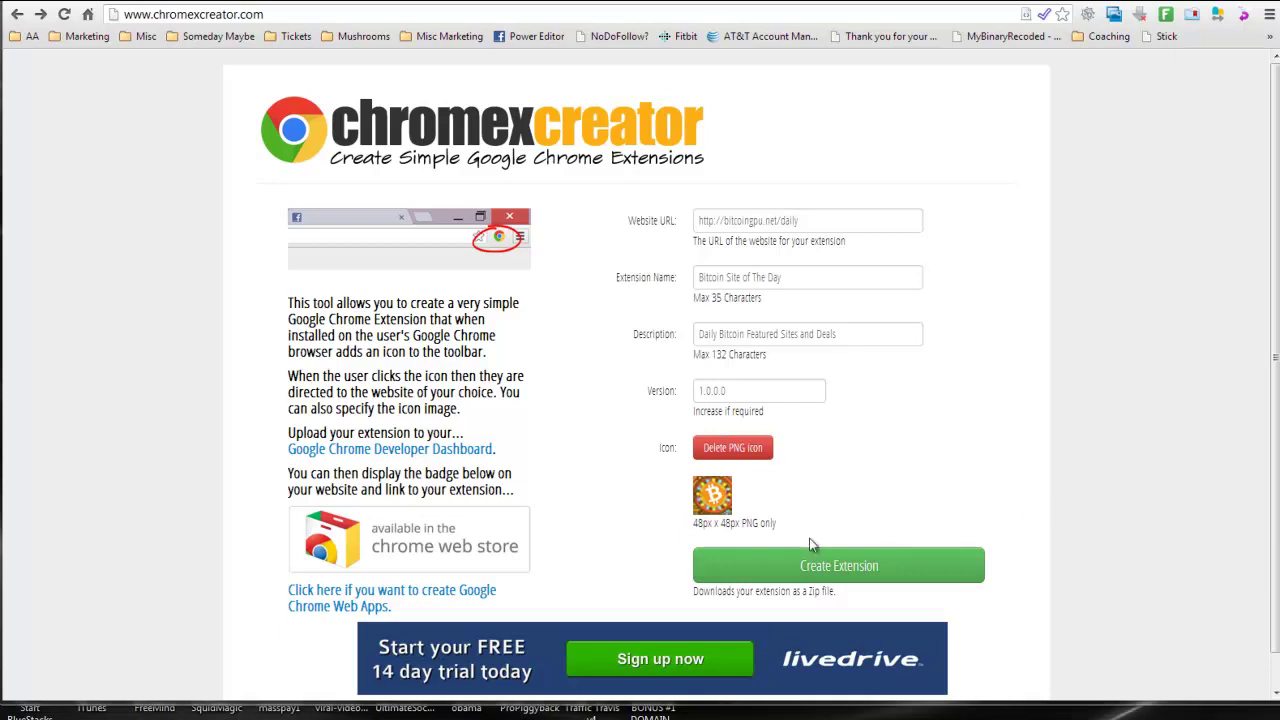
click(832, 566)
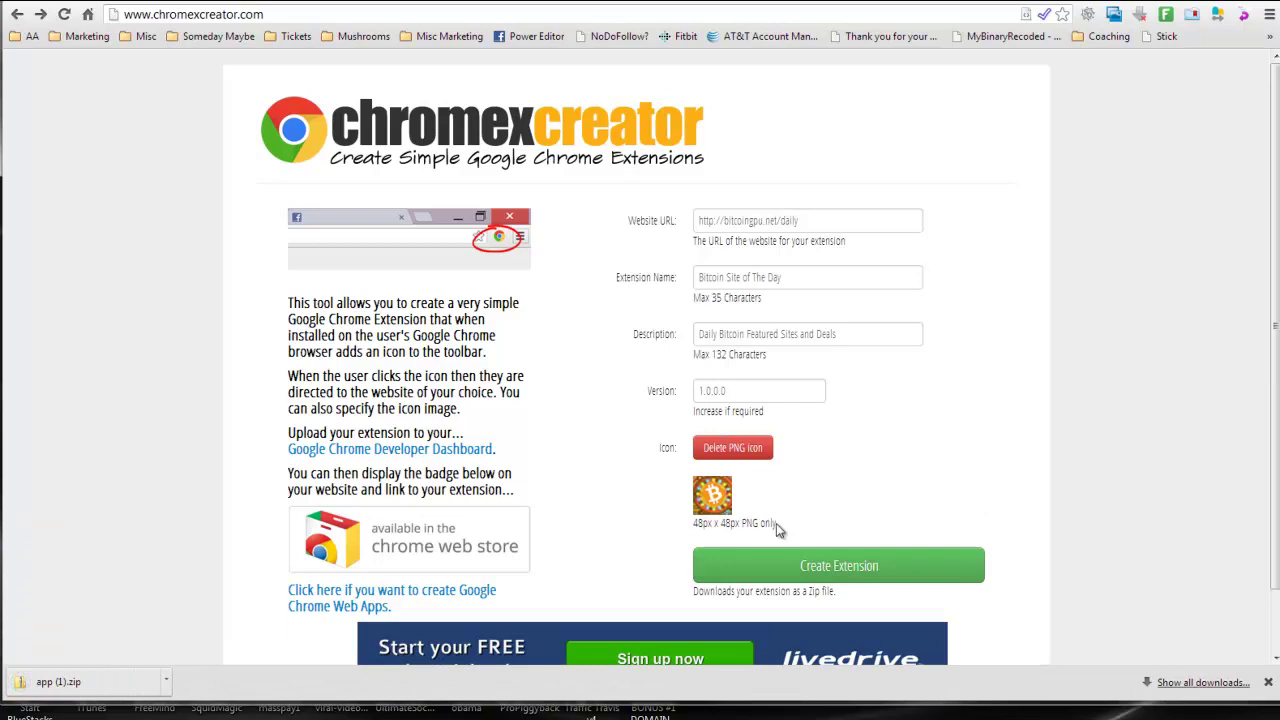
Open the downloaded app (1).zip from its folder and start Extract All.
click(167, 685)
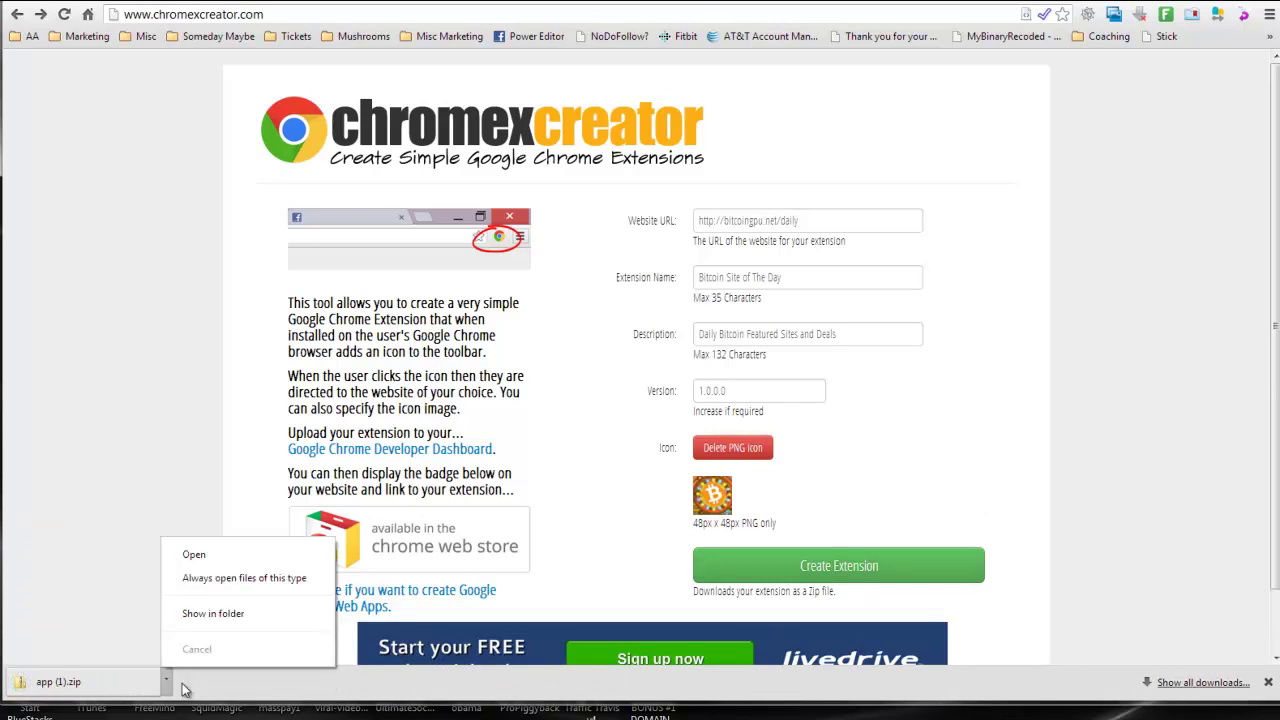
click(211, 615)
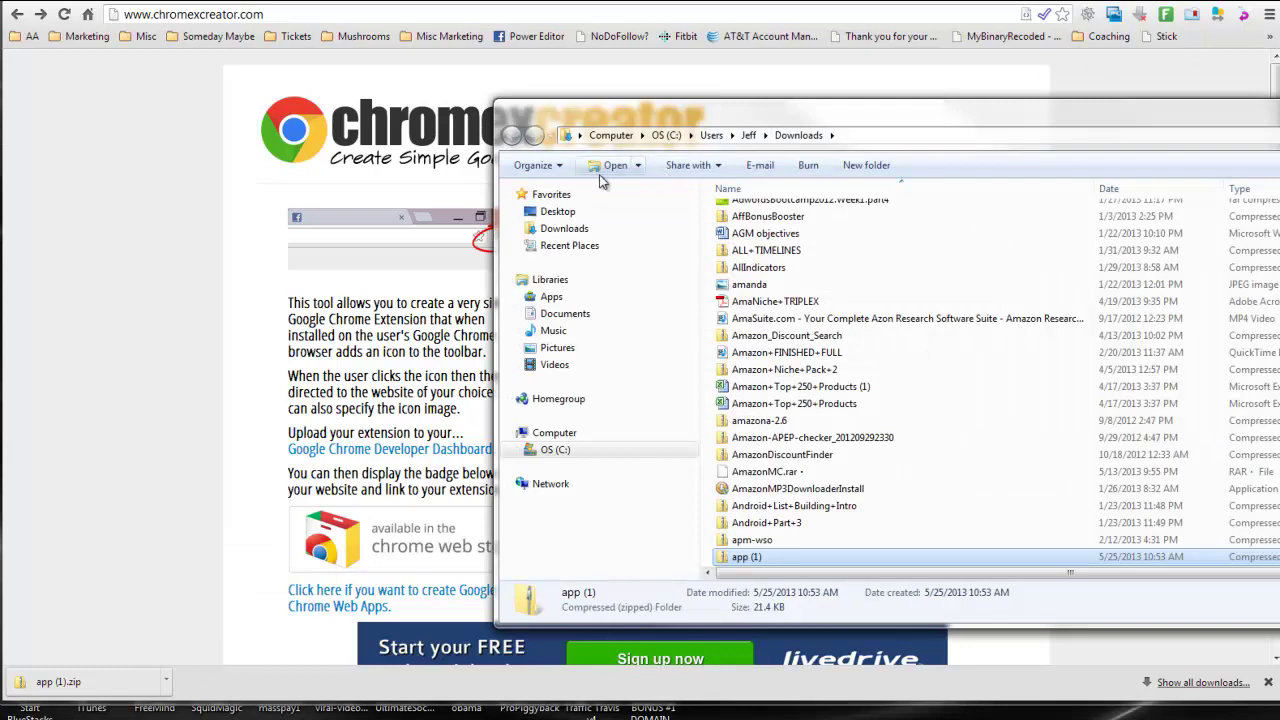
double_click(772, 558)
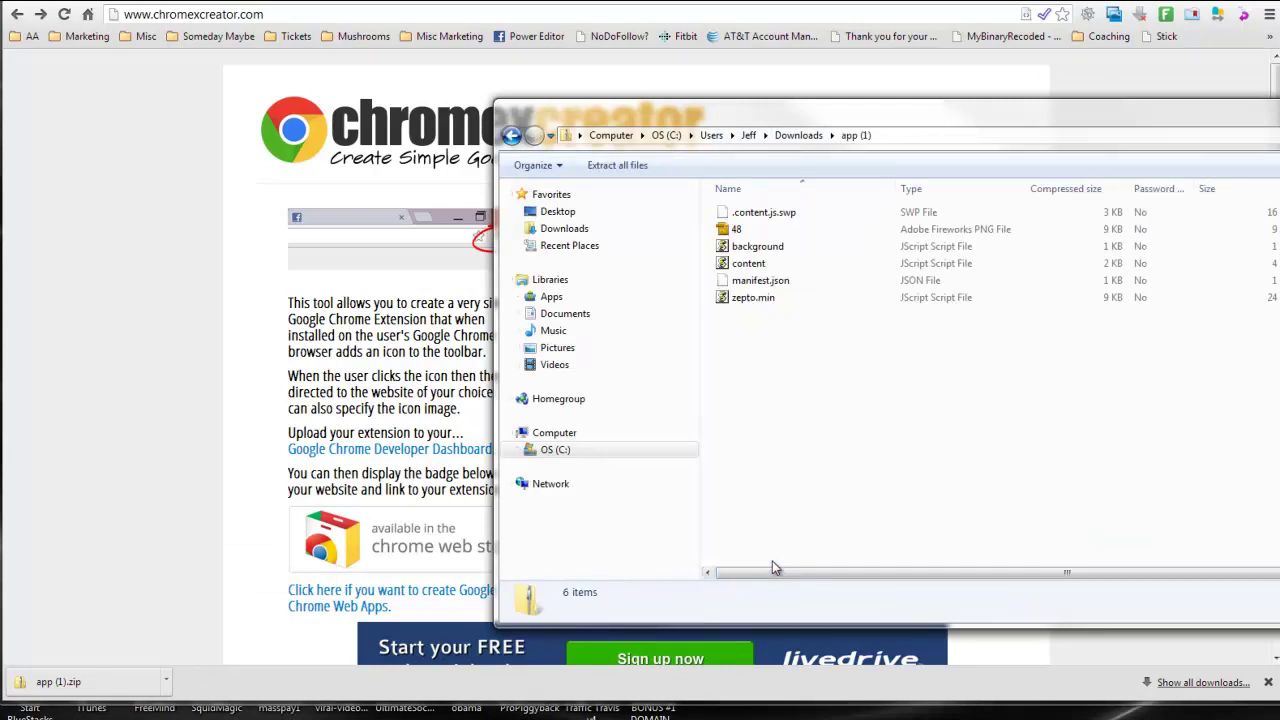
click(618, 166)
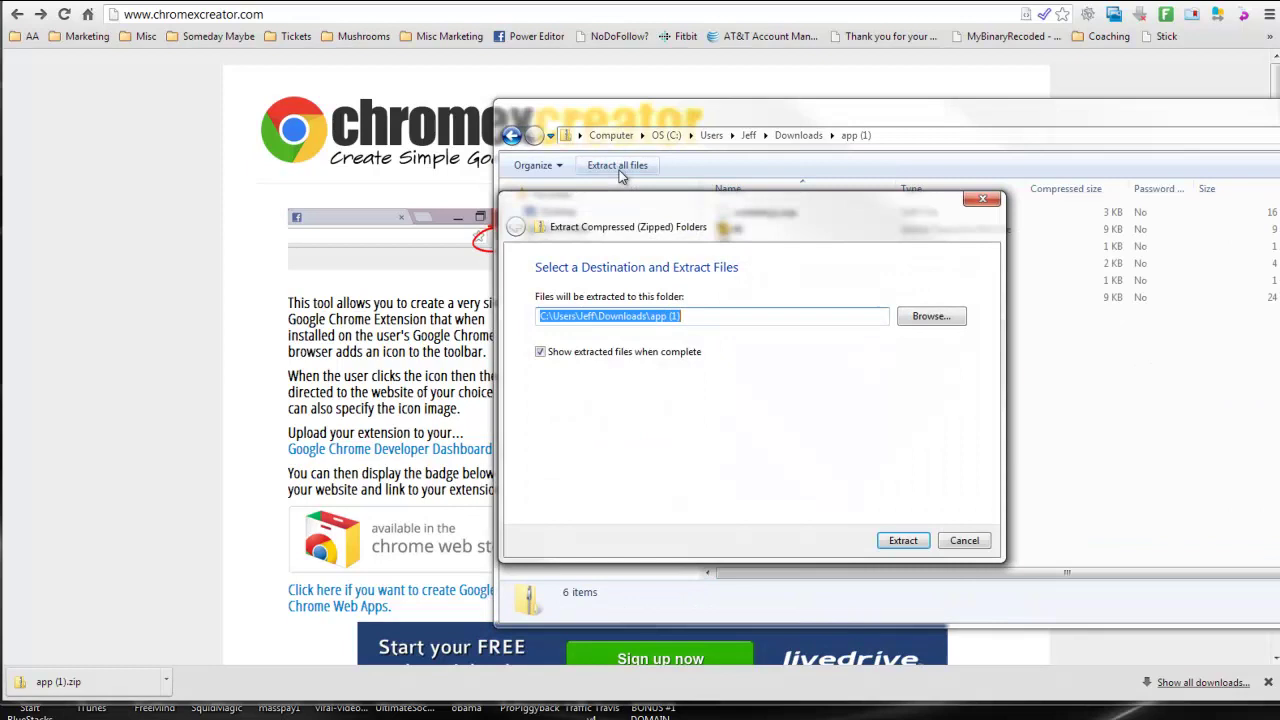
Extract the files into a bitcoin-daily folder on the Desktop.
click(915, 318)
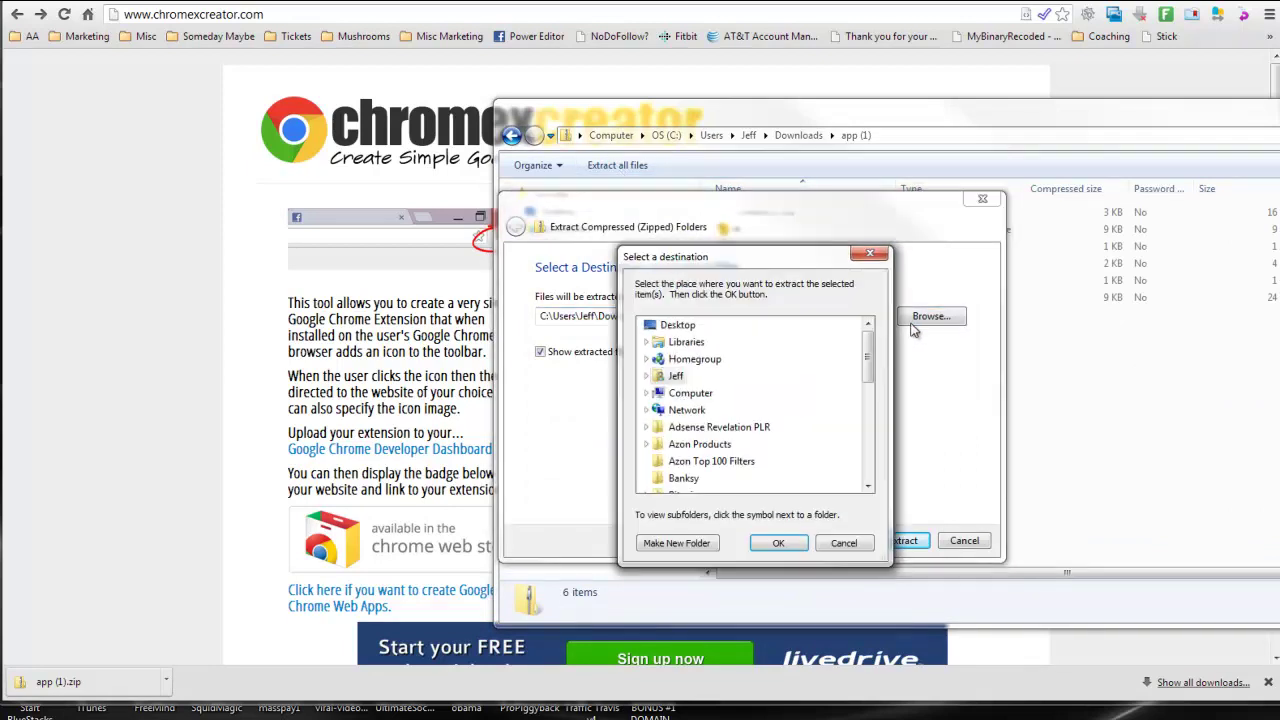
click(674, 330)
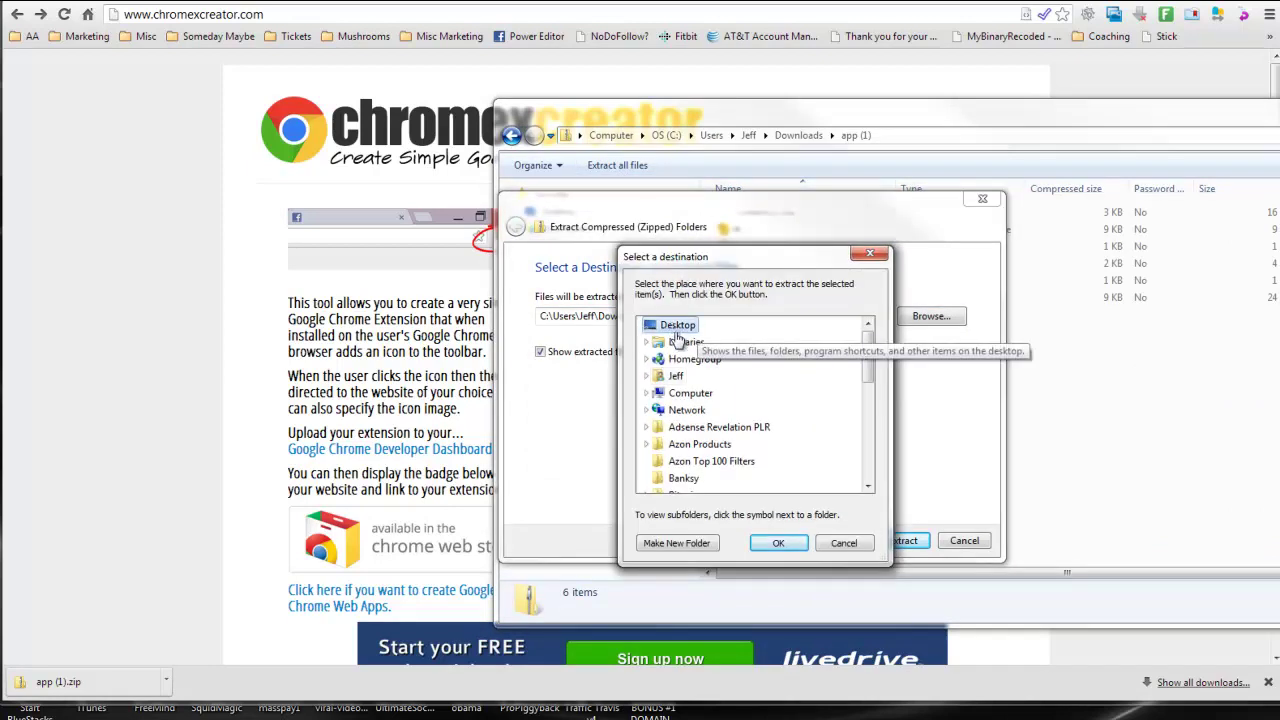
click(779, 543)
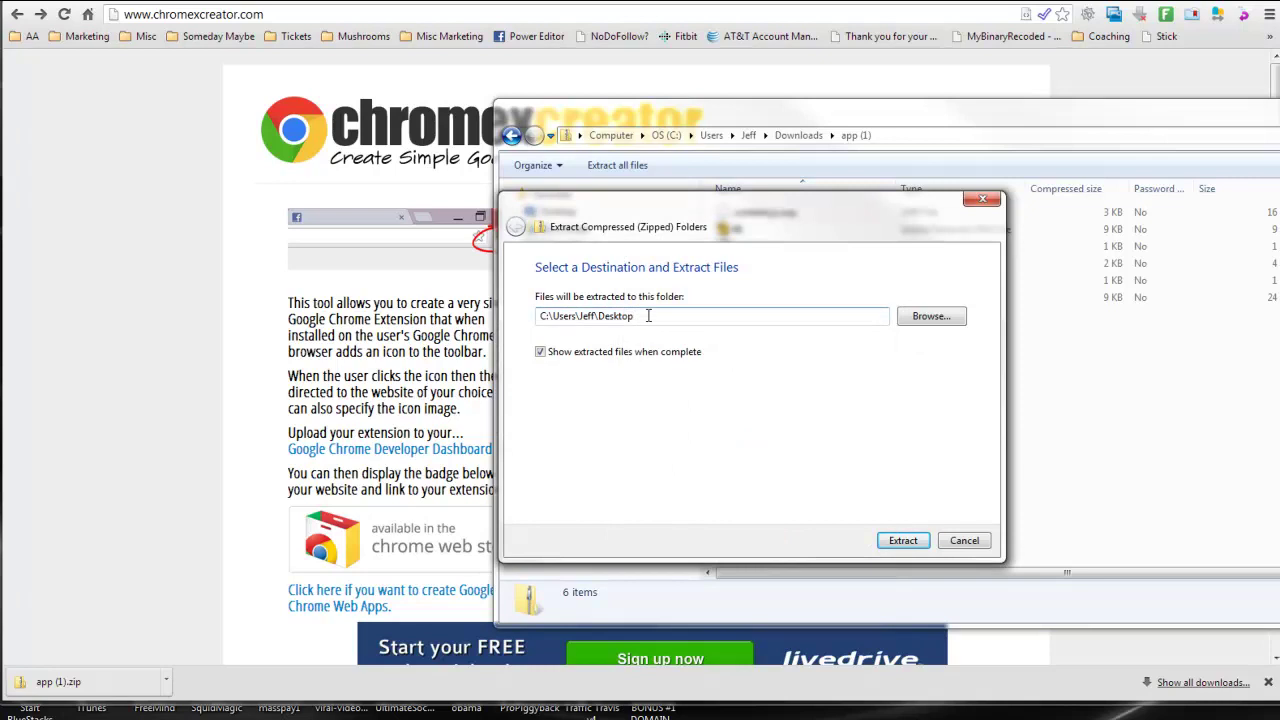
text(\b)
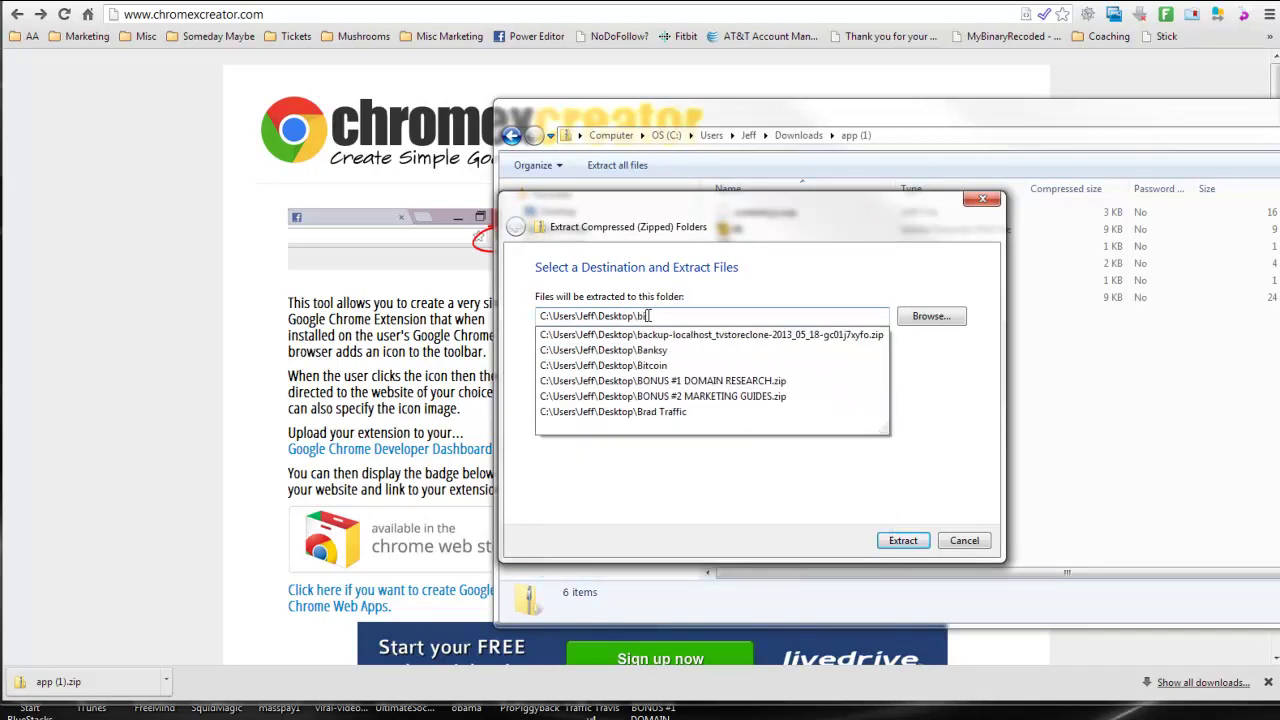
text(itcoin-daily)
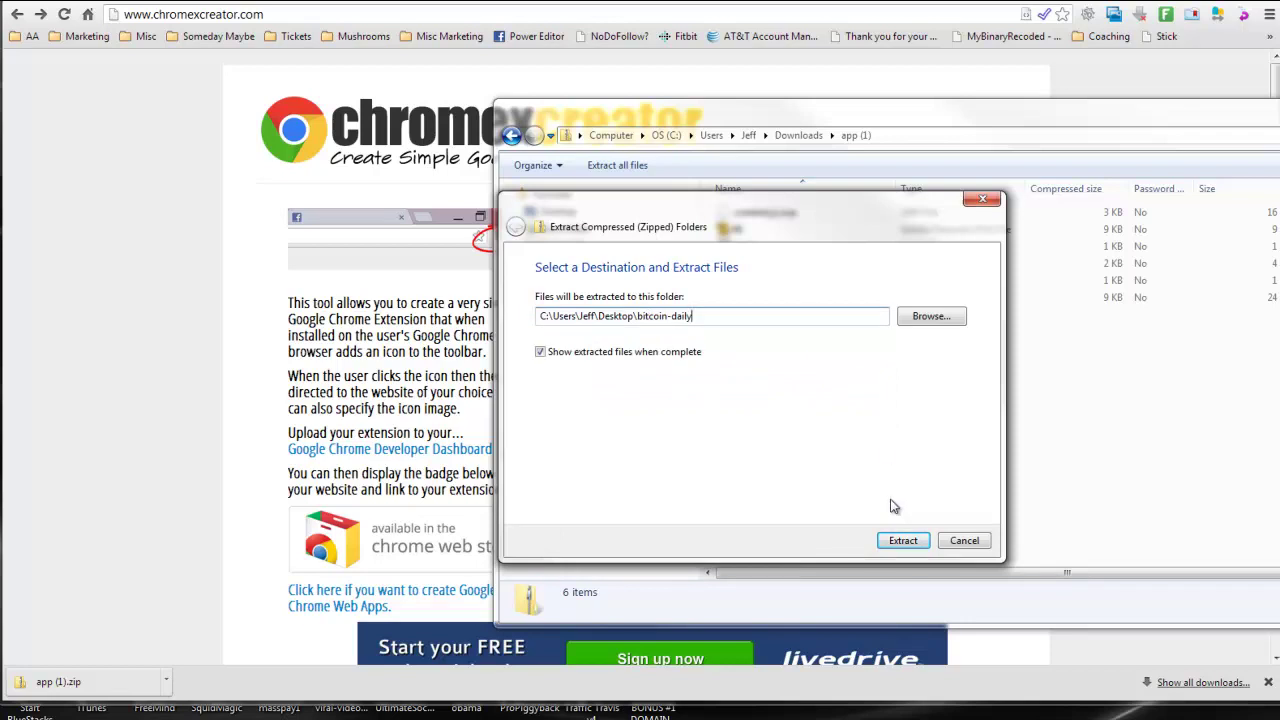
click(906, 540)
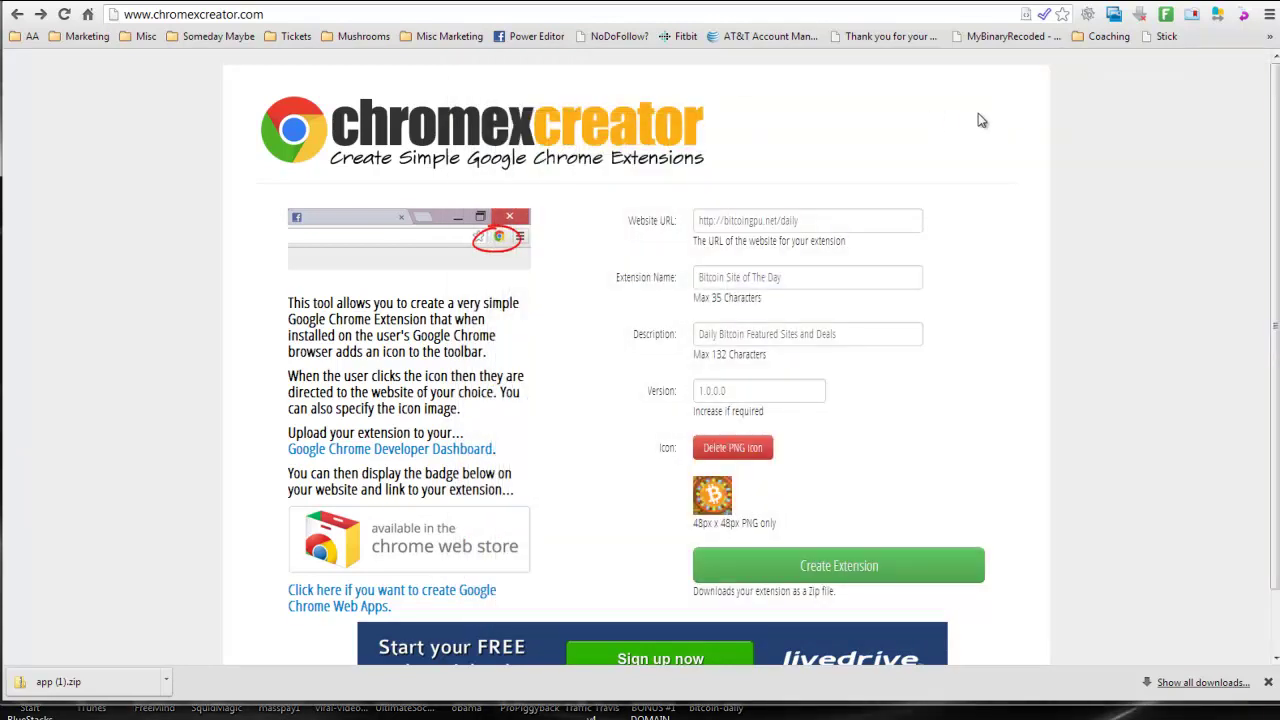
Load the bitcoin-daily folder as an unpacked extension on Chrome's Extensions page.
click(1269, 16)
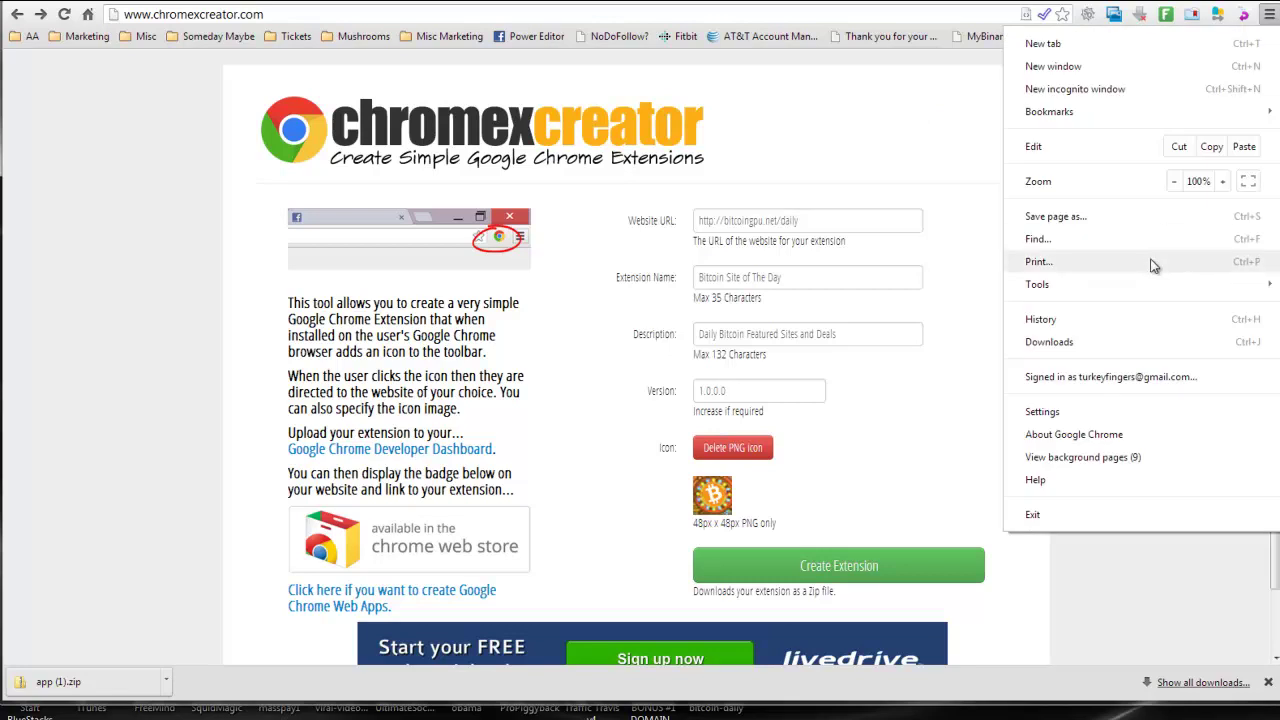
mouse_move(1037, 284)
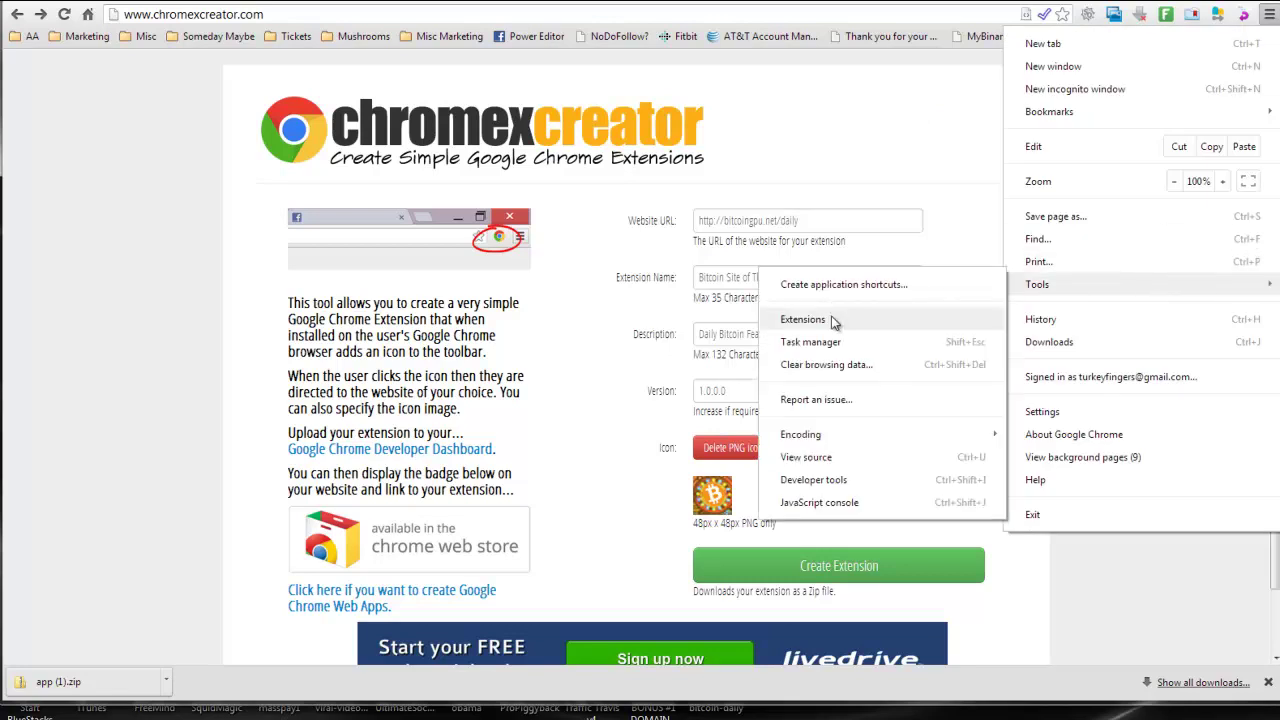
click(833, 321)
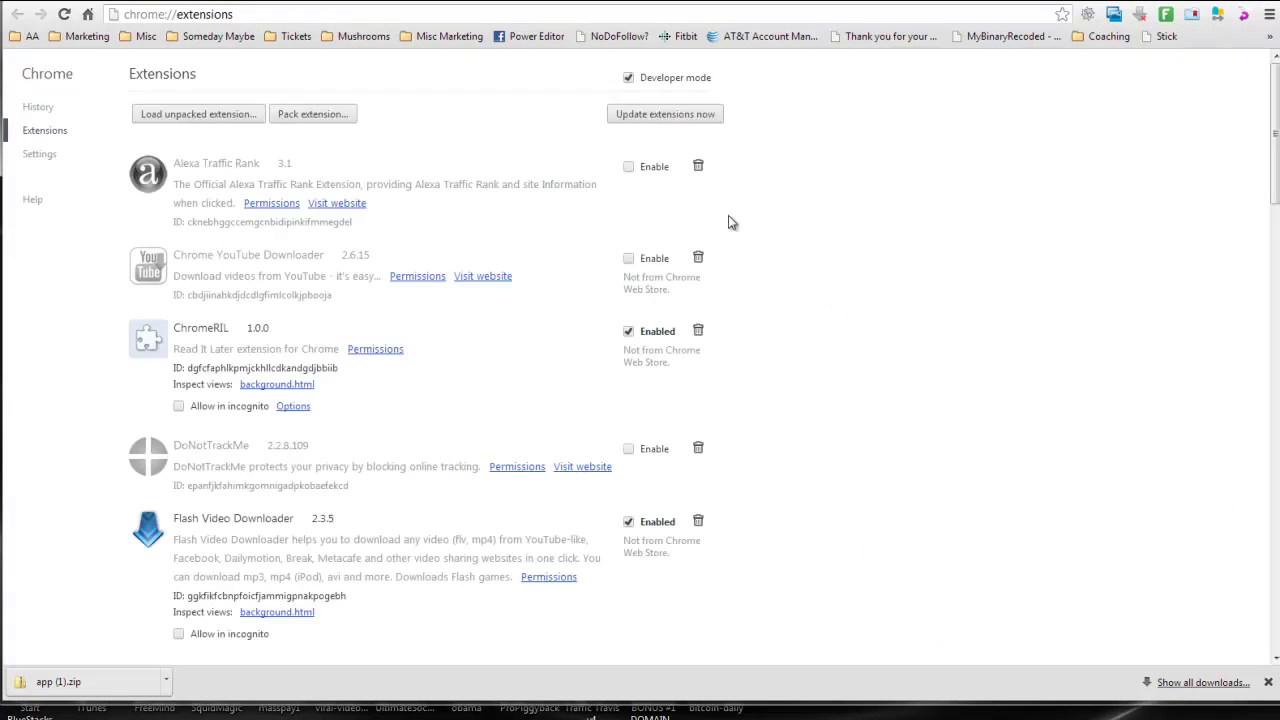
click(220, 120)
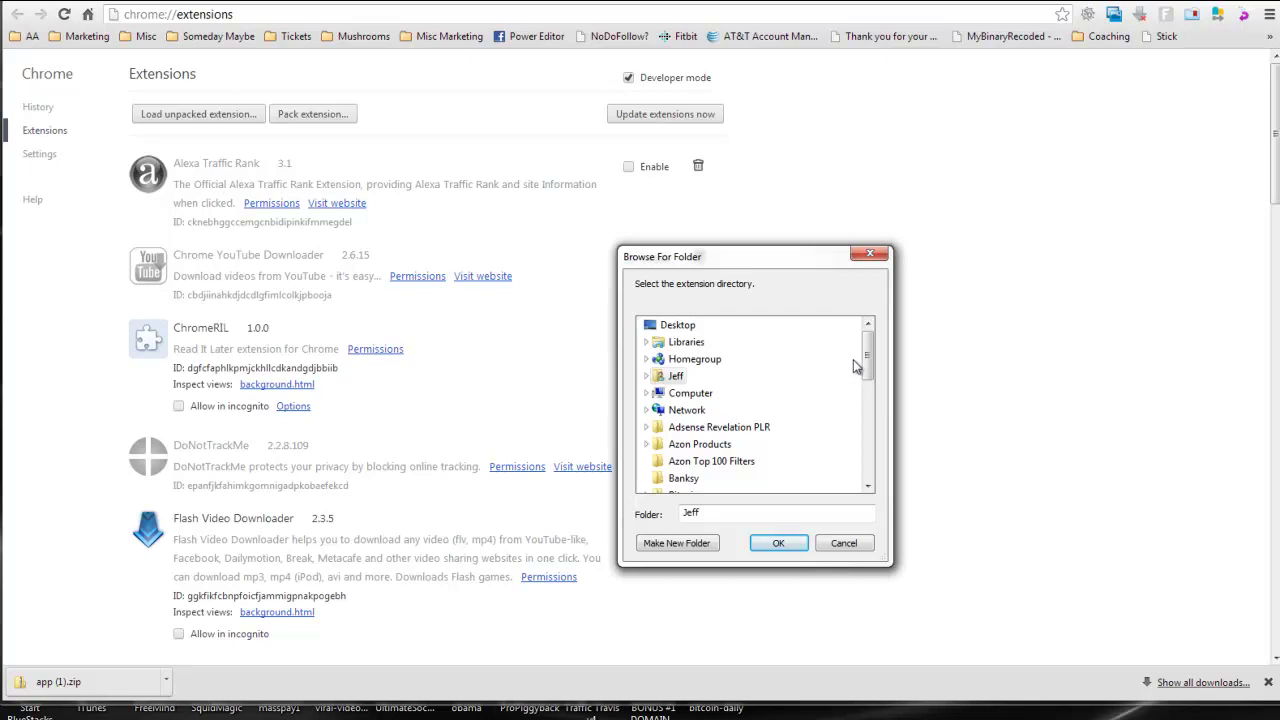
drag(868, 358, 868, 376)
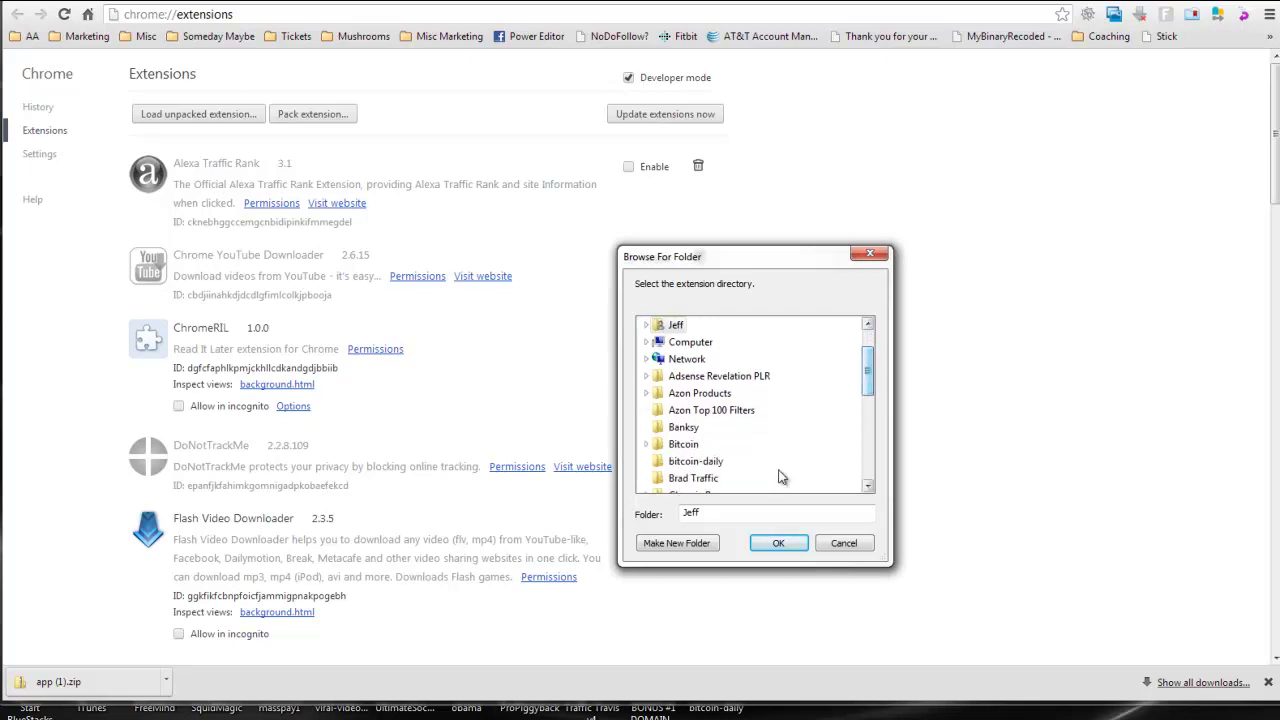
click(690, 461)
click(785, 543)
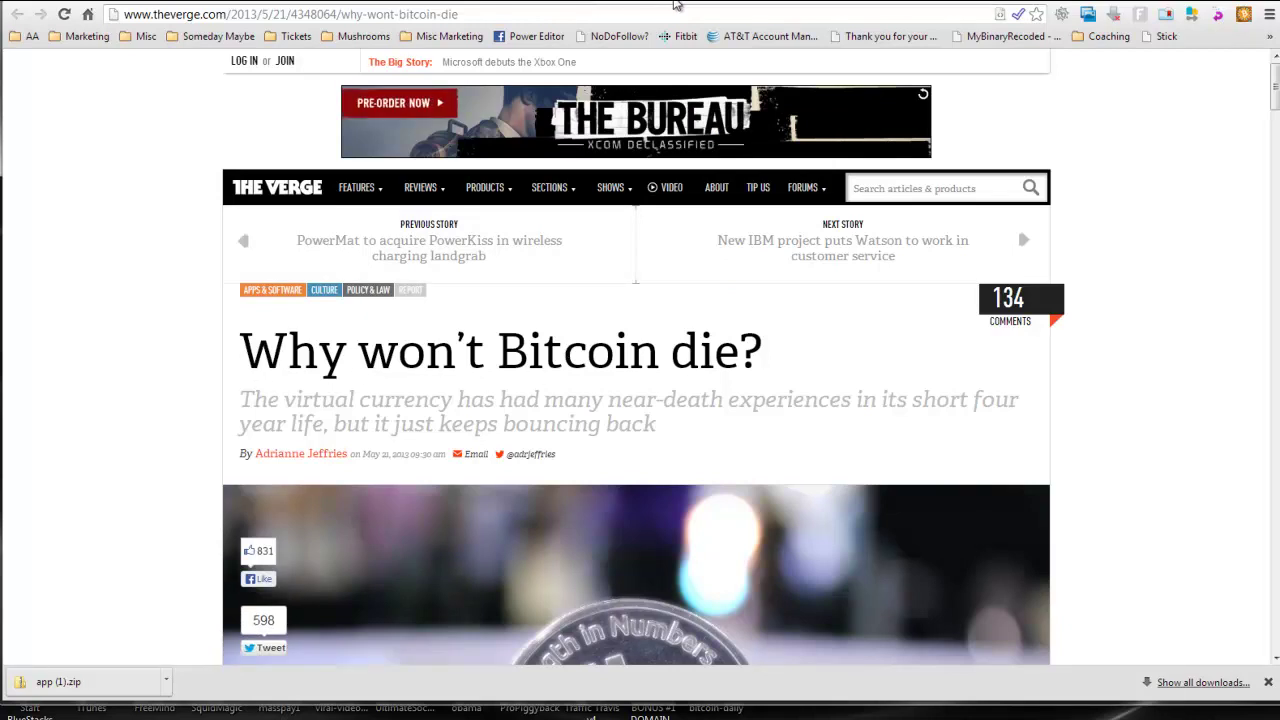
Copy the web address of the Amazon NVIDIA M2070Q product page.
click(670, 4)
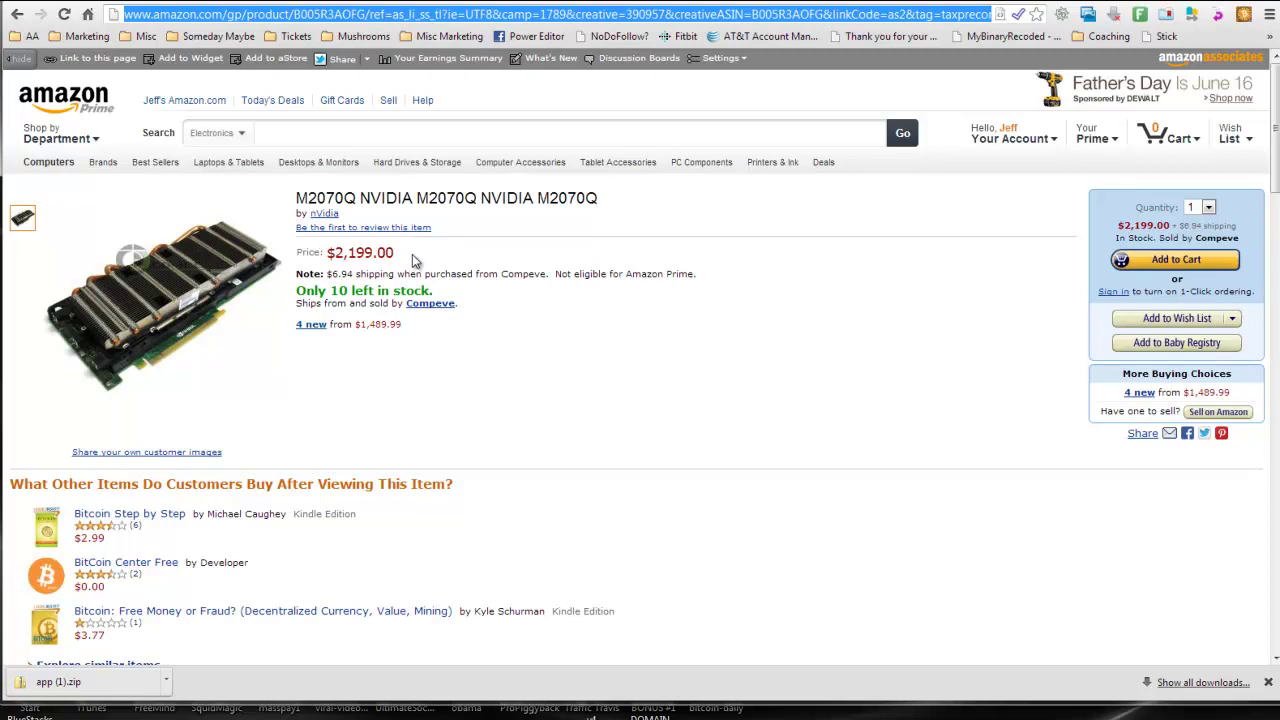
right_click(522, 13)
click(587, 96)
Delete the existing /daily redirect from the refreshed redirections list.
click(248, 3)
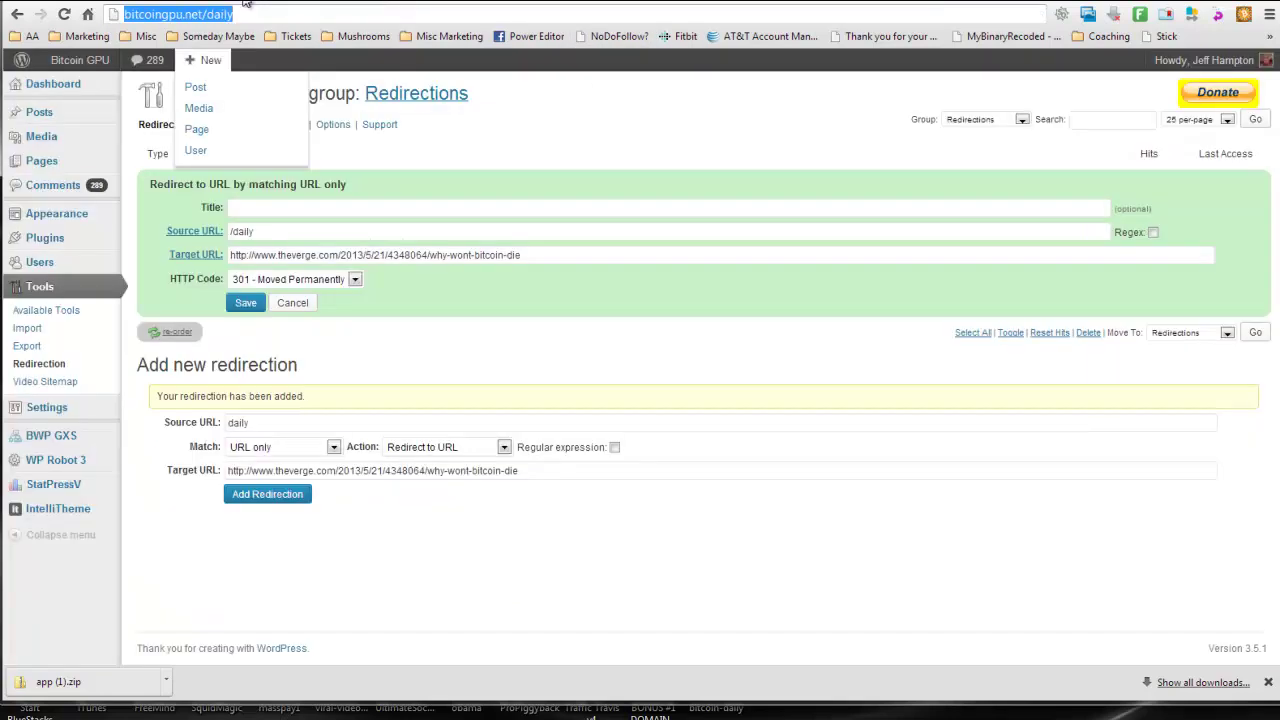
click(462, 170)
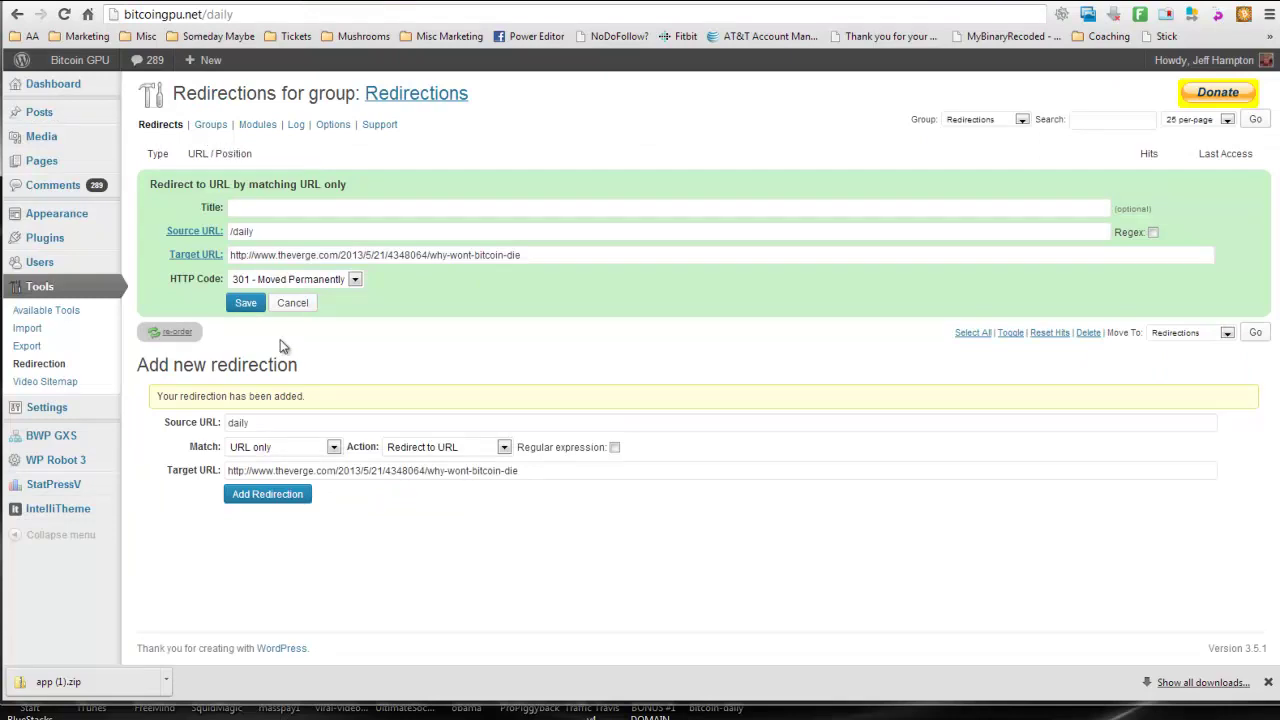
click(64, 14)
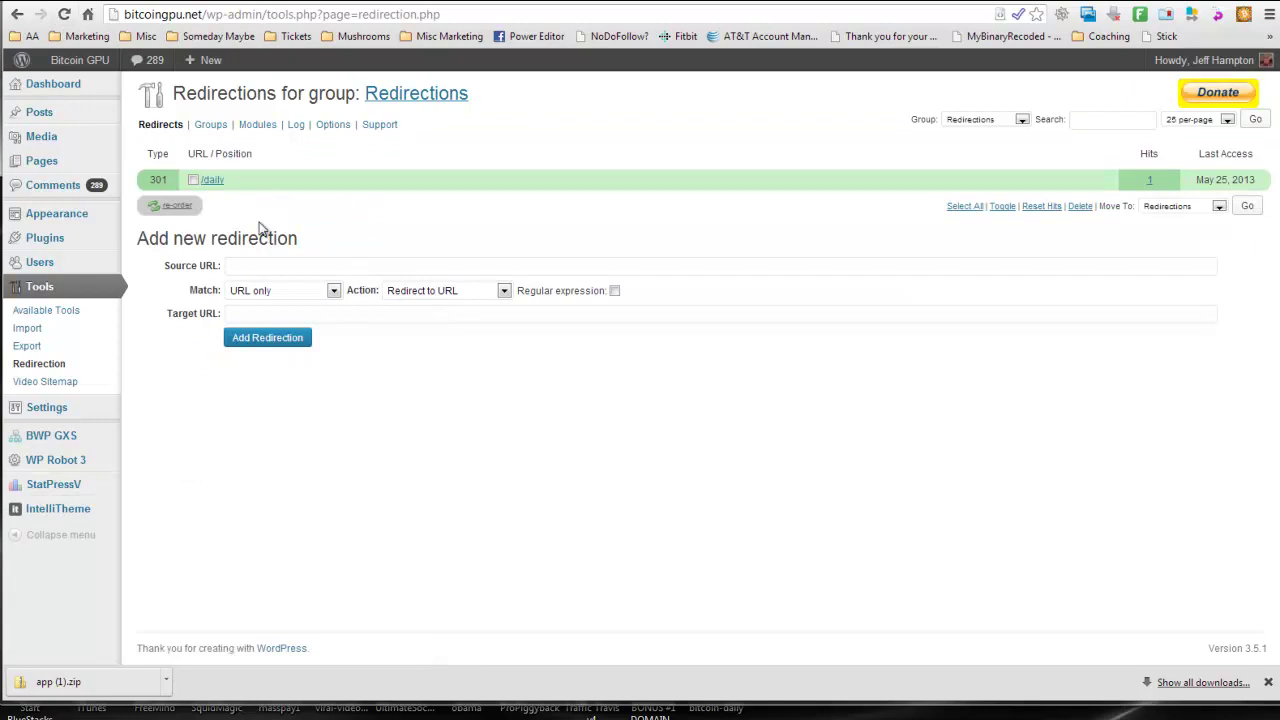
click(194, 181)
click(1082, 207)
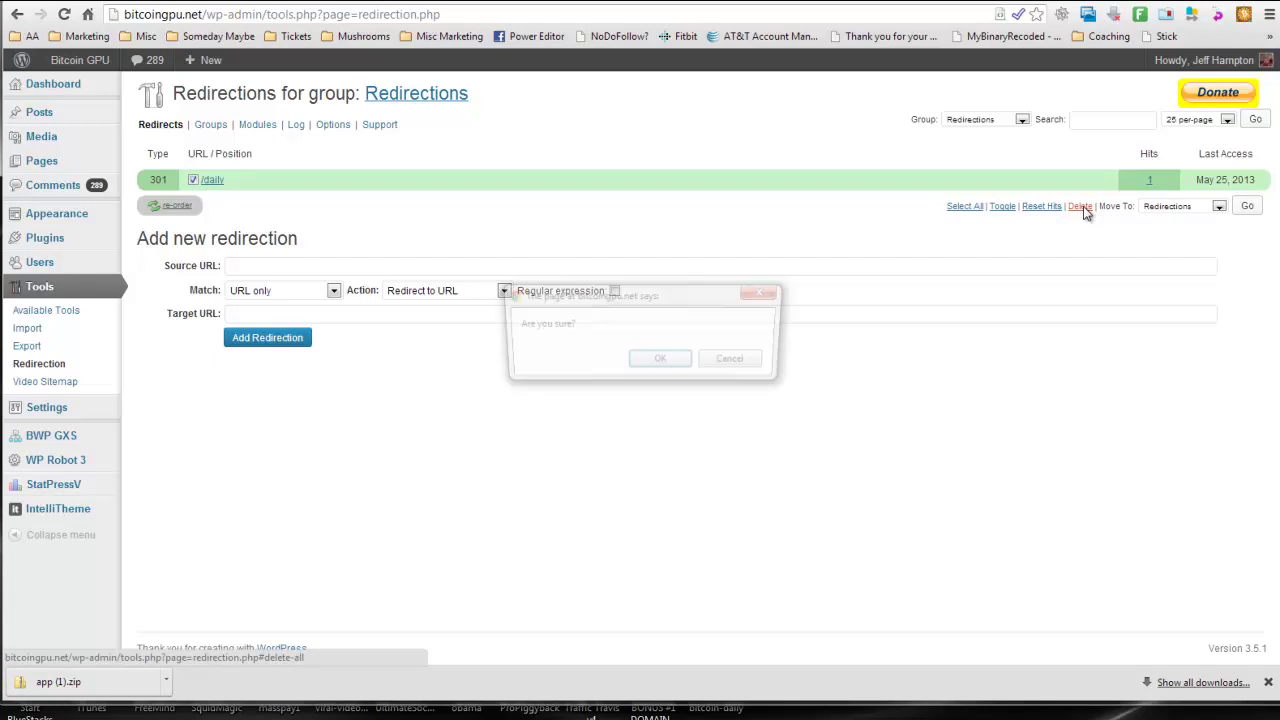
click(673, 366)
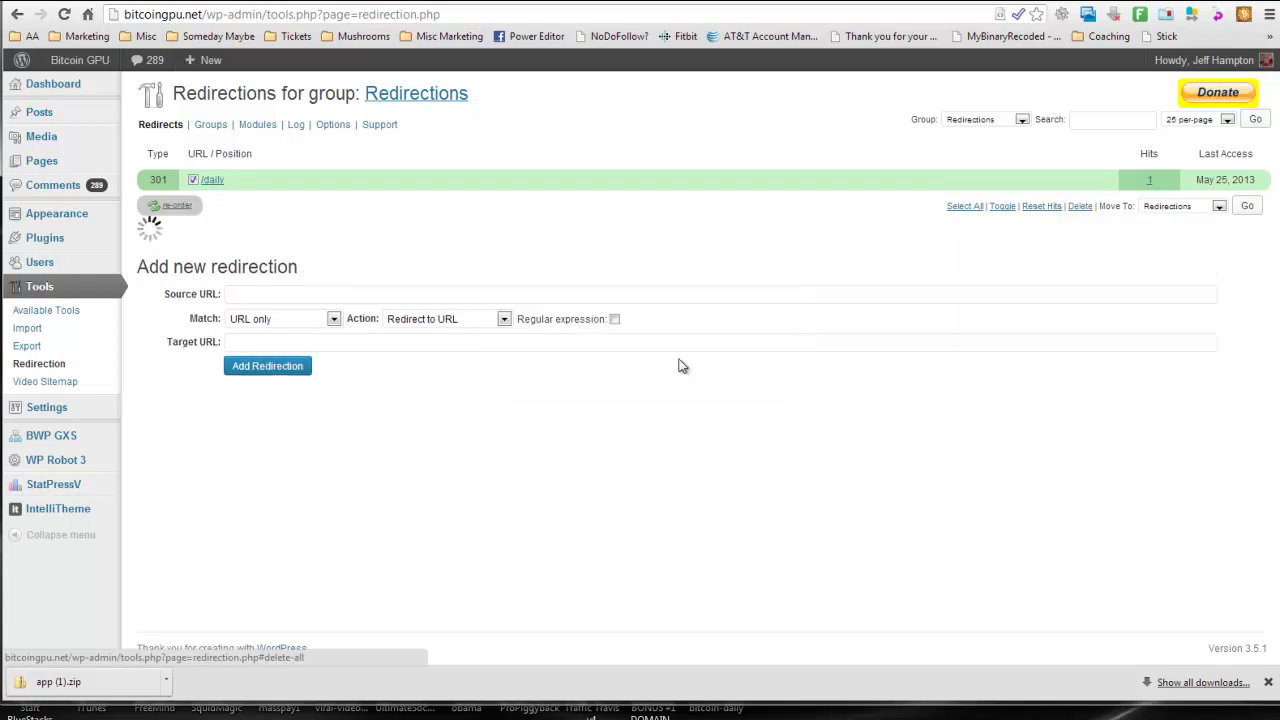
Add a new 'daily' redirect targeting the pasted Amazon product link.
click(279, 238)
text(daily)
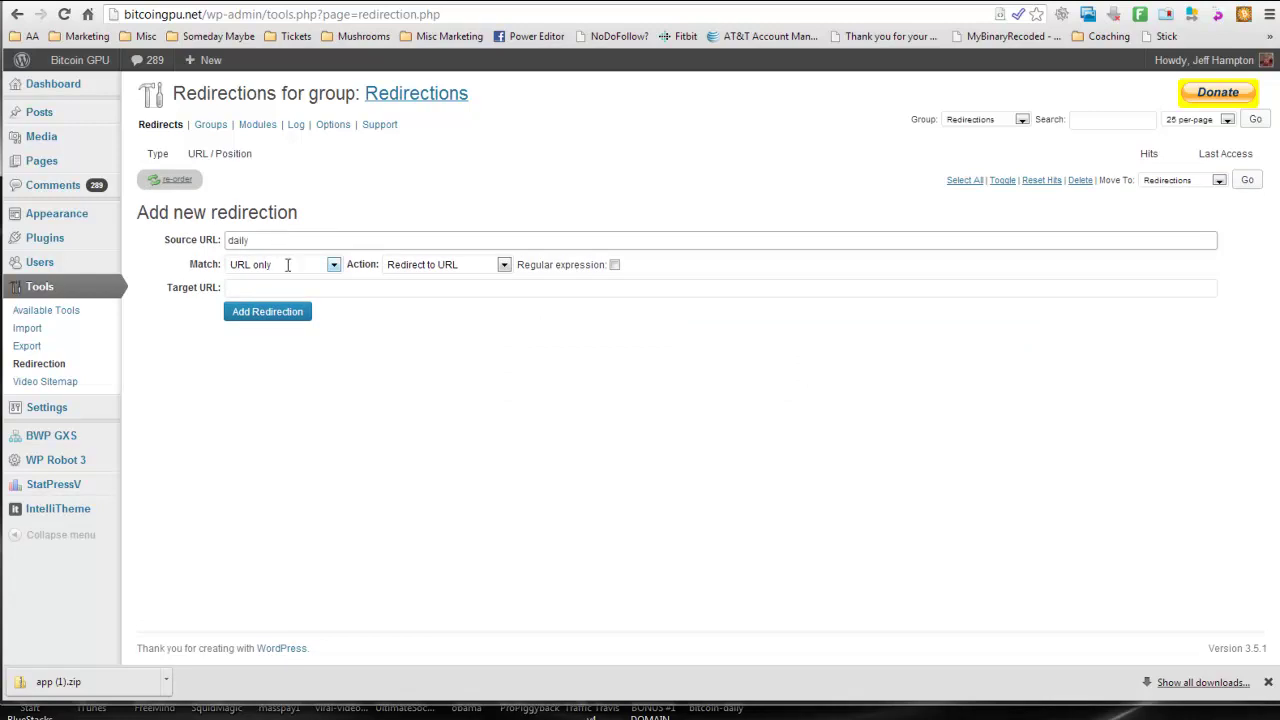
click(242, 289)
right_click(244, 292)
click(300, 417)
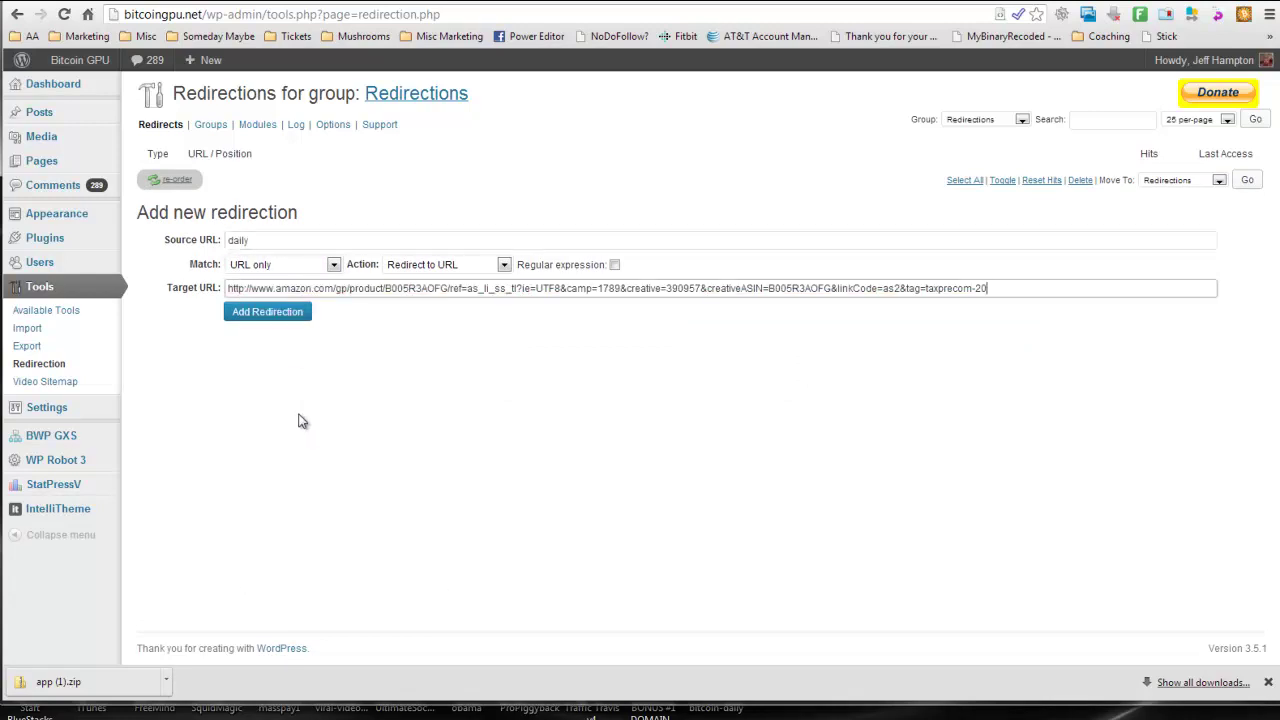
click(282, 317)
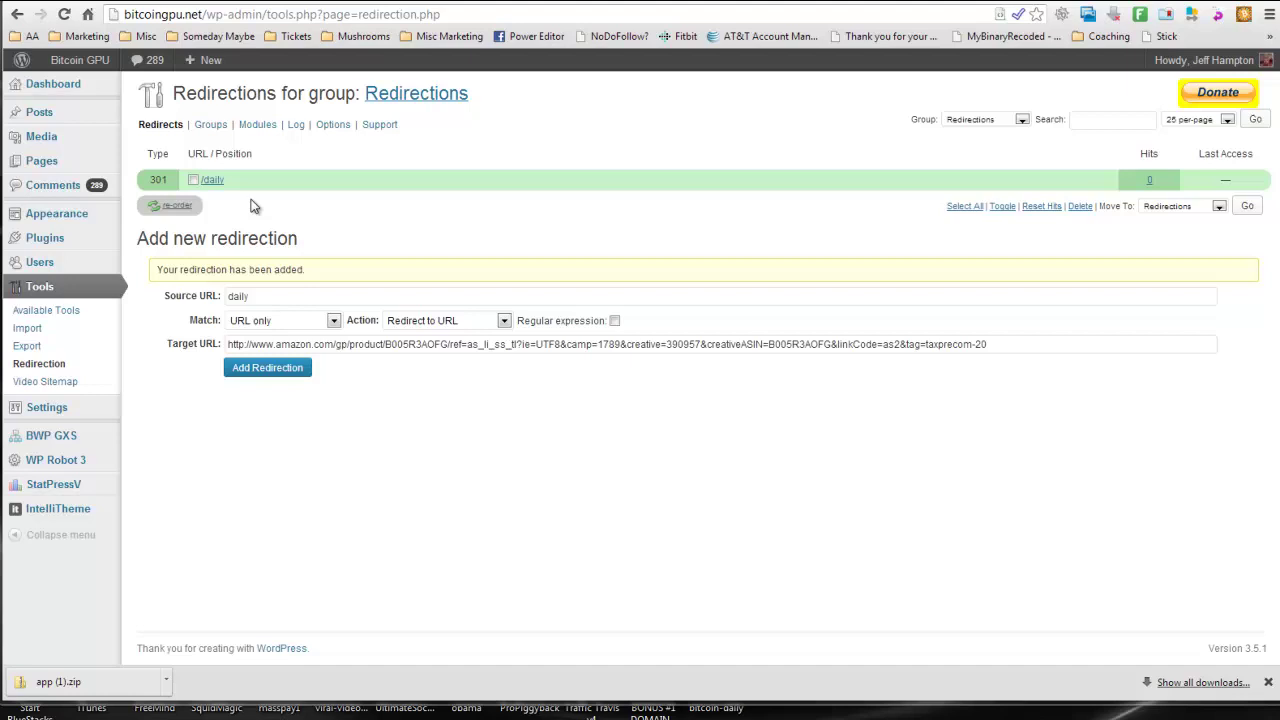
Check the /daily redirect's target, then load bitcoingpu.net/daily to reach the Amazon listing.
click(213, 180)
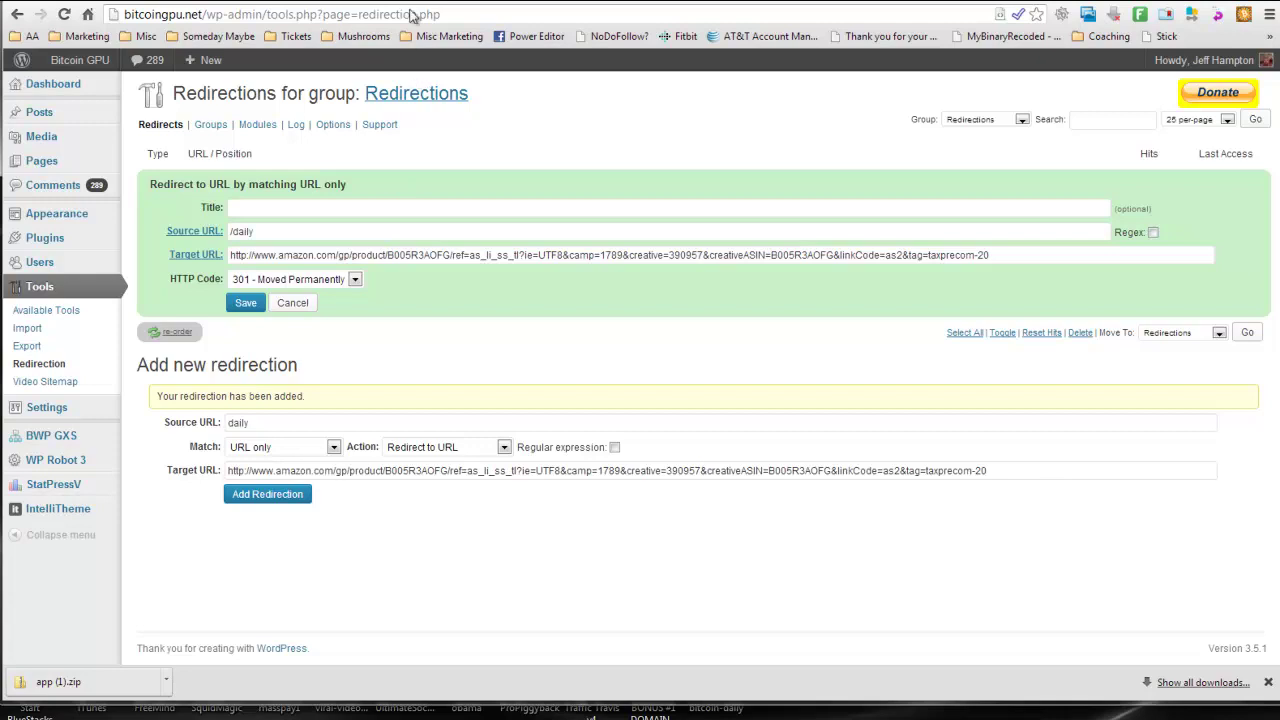
click(360, 2)
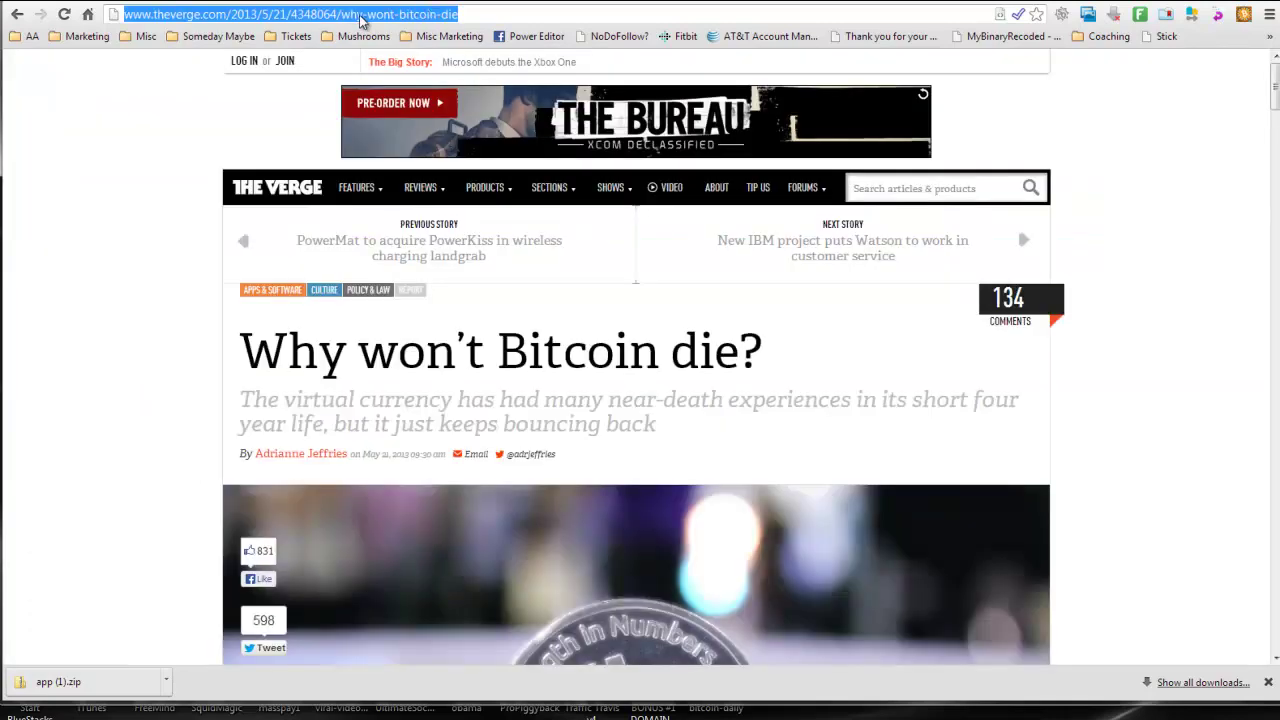
text(bitcoingpu.net)
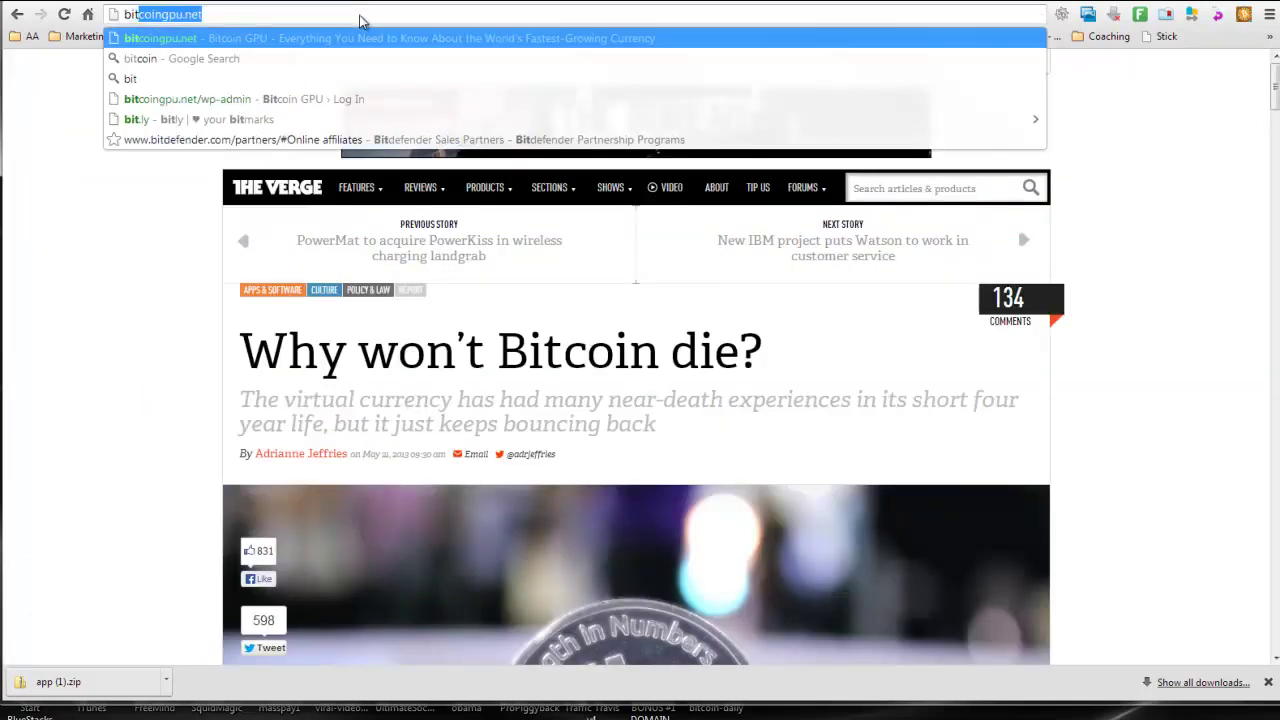
key(Right)
text(/)
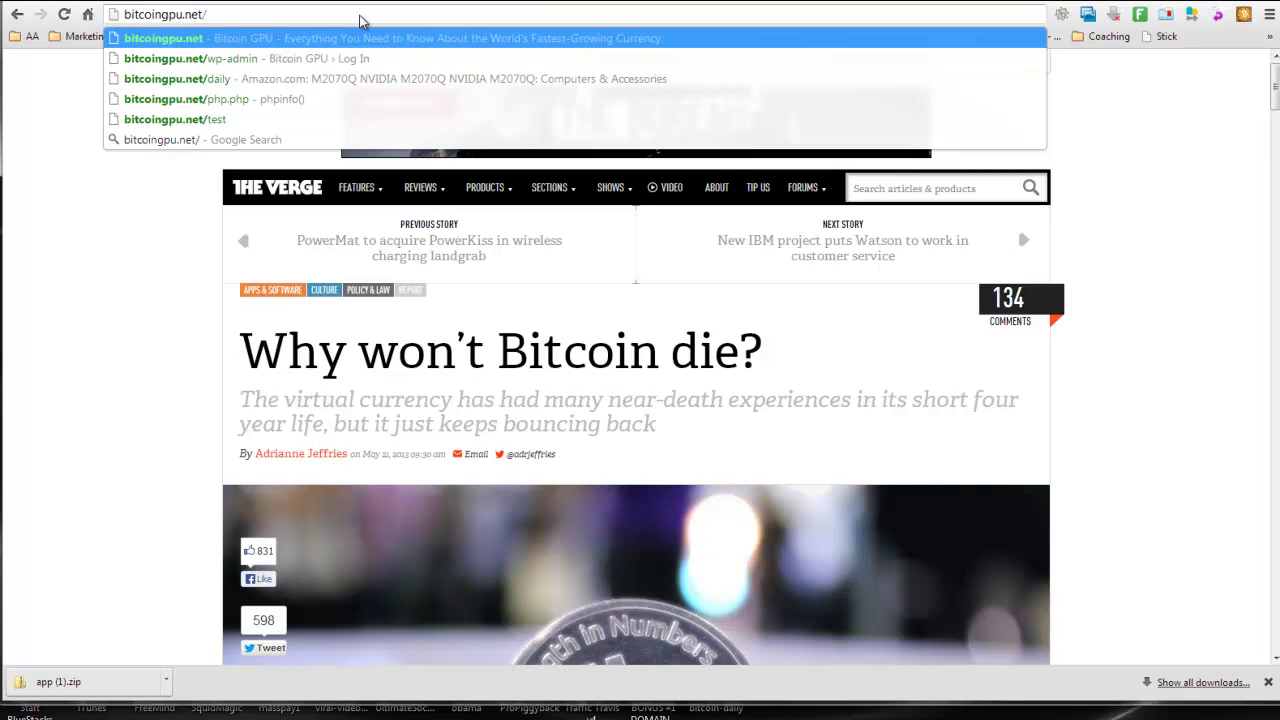
text(d)
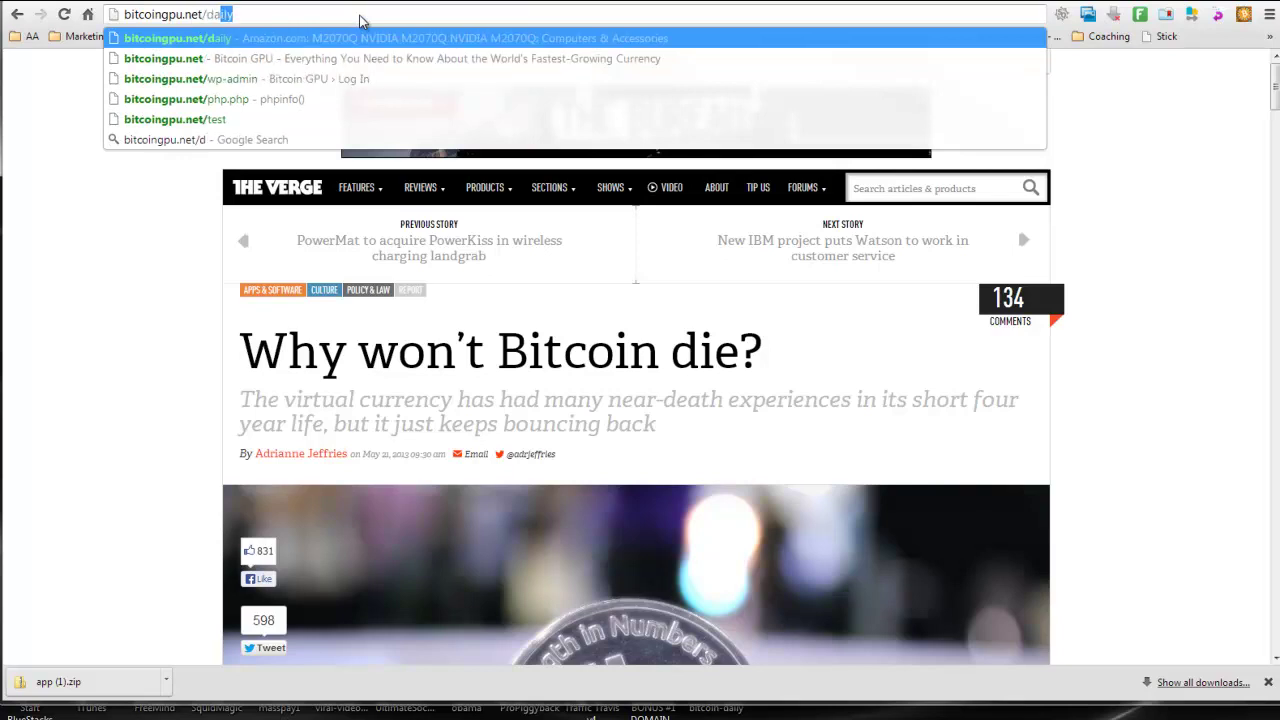
text(aily)
key(Return)
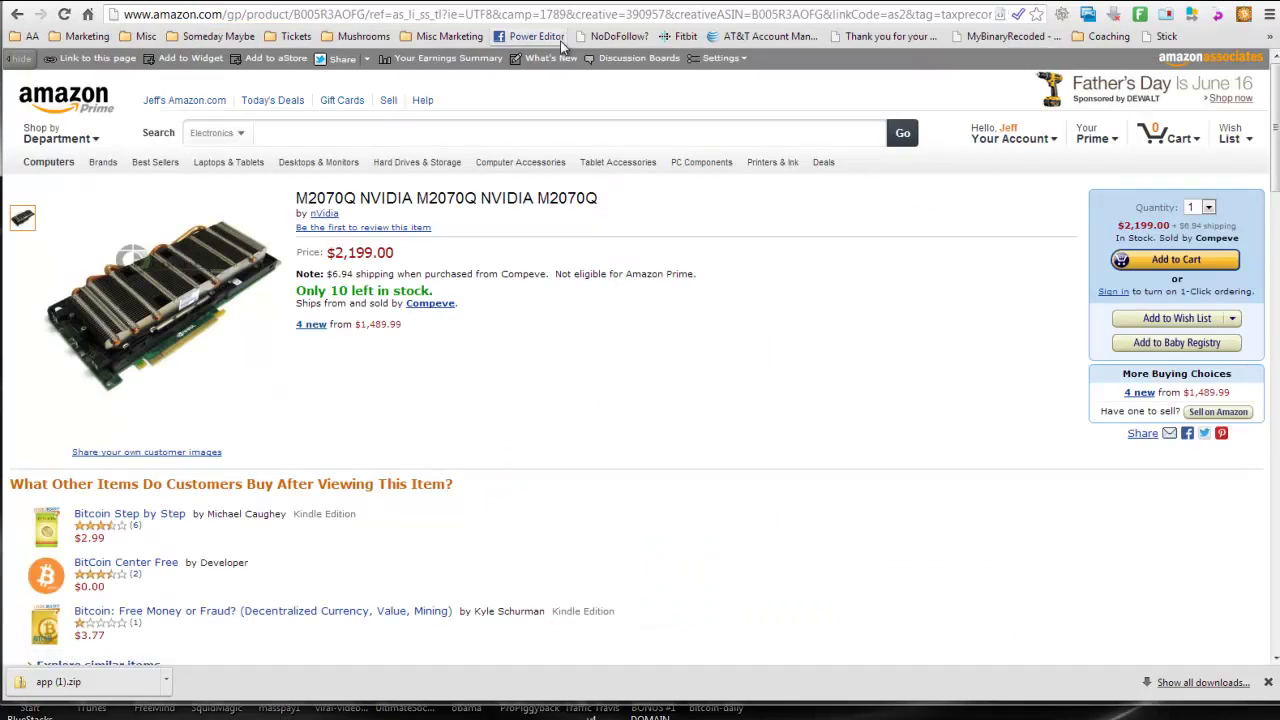
click(948, 3)
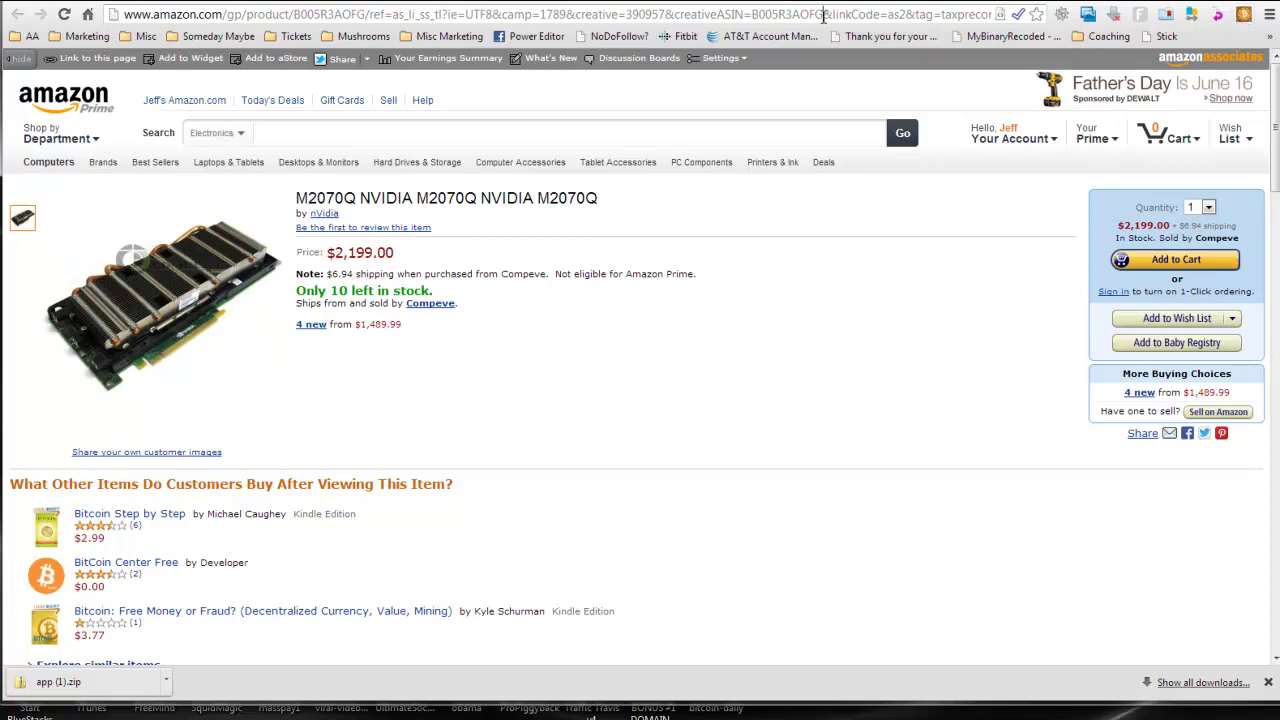
Search the web for 'chrome web' to reach the Chrome Web Store.
click(822, 14)
text(chrome)
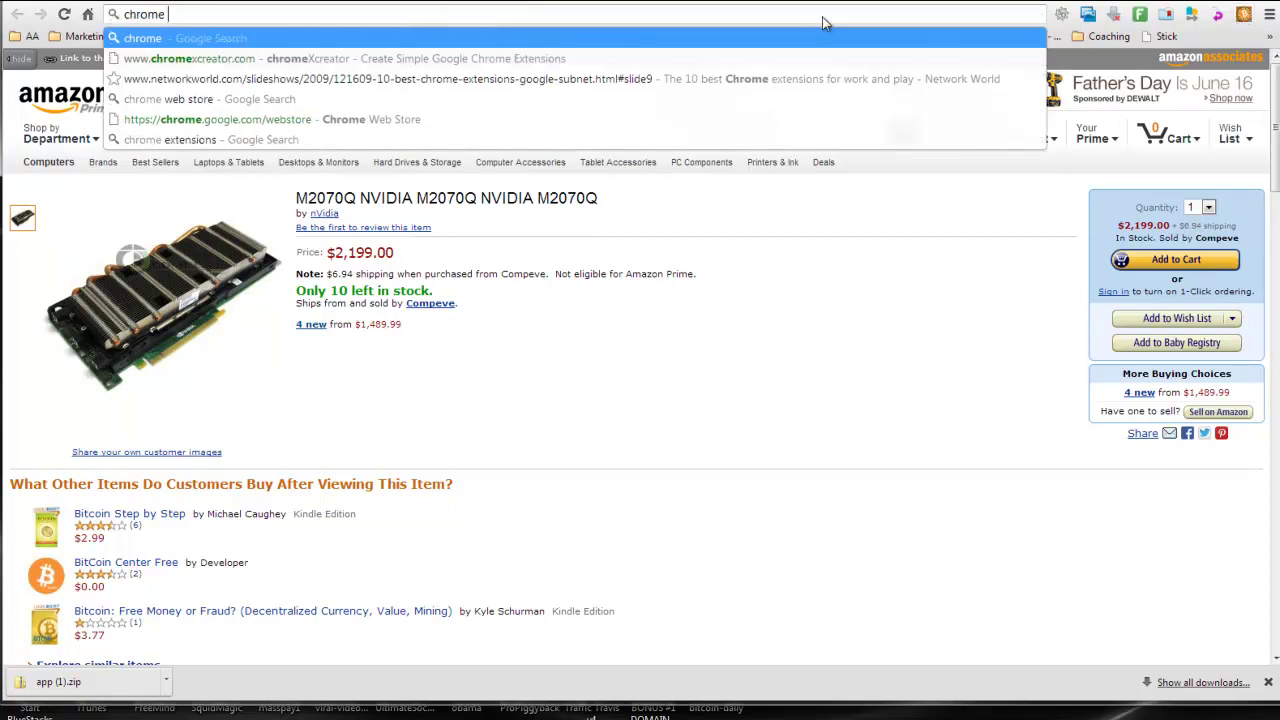
text( web)
key(Return)
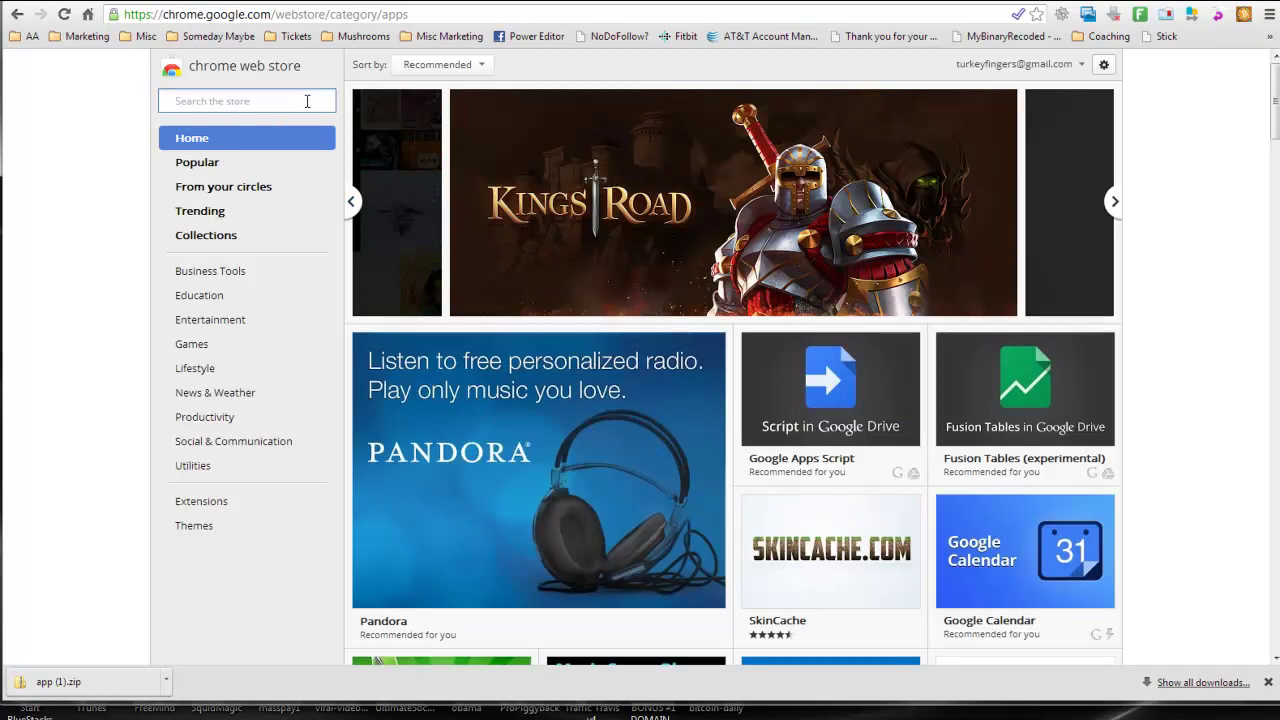
Search the store for 'bitcoin' and browse the matching apps and extensions.
text(bitcoin)
key(Return)
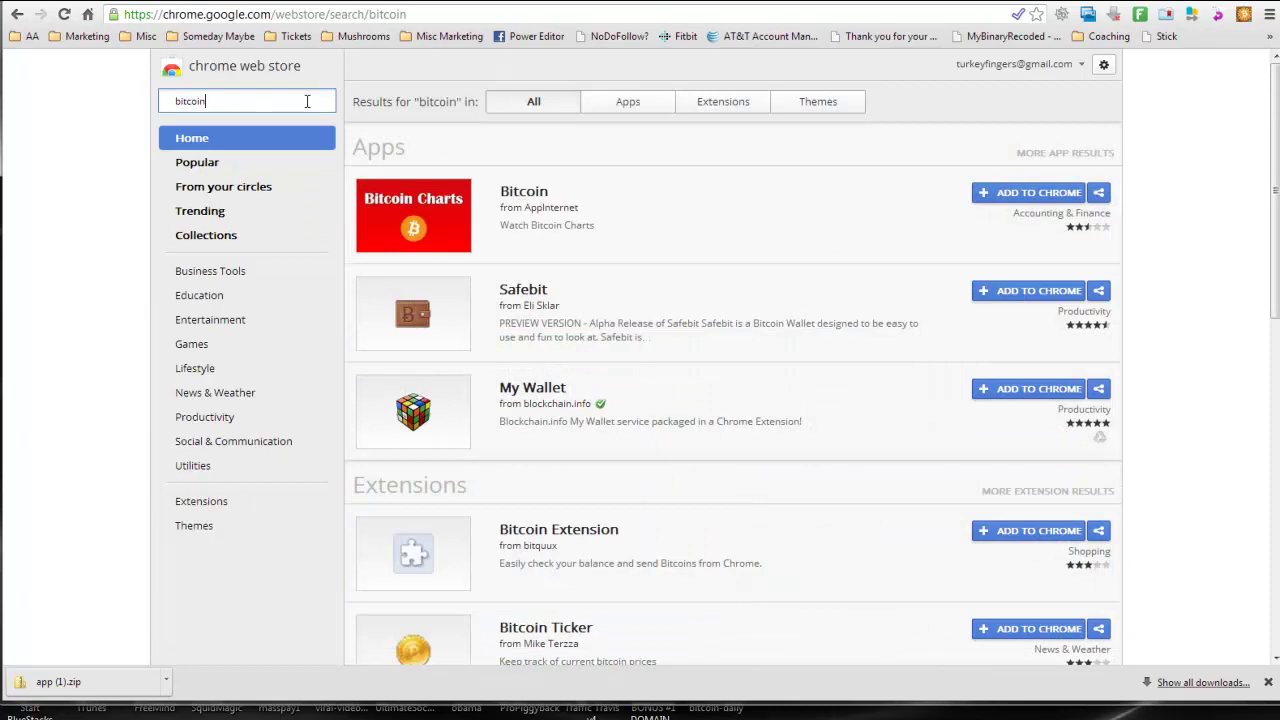
scroll(763, 217, down, 3)
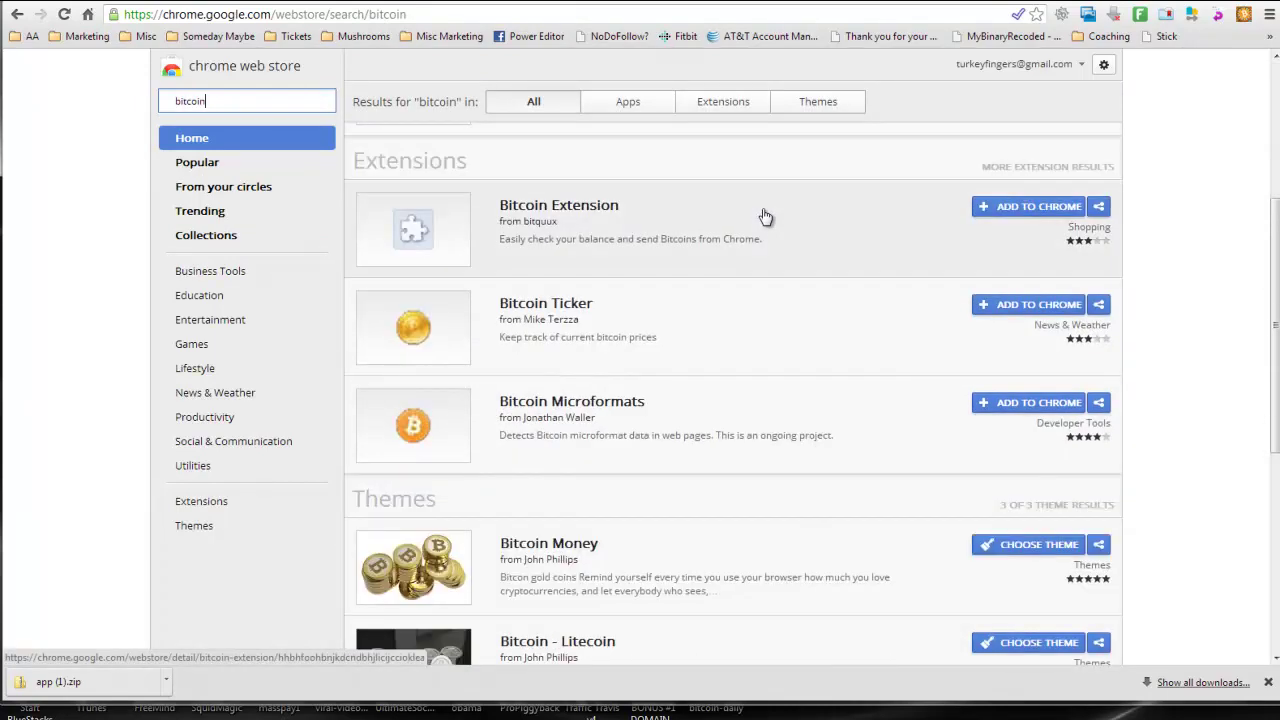
scroll(765, 217, up, 1)
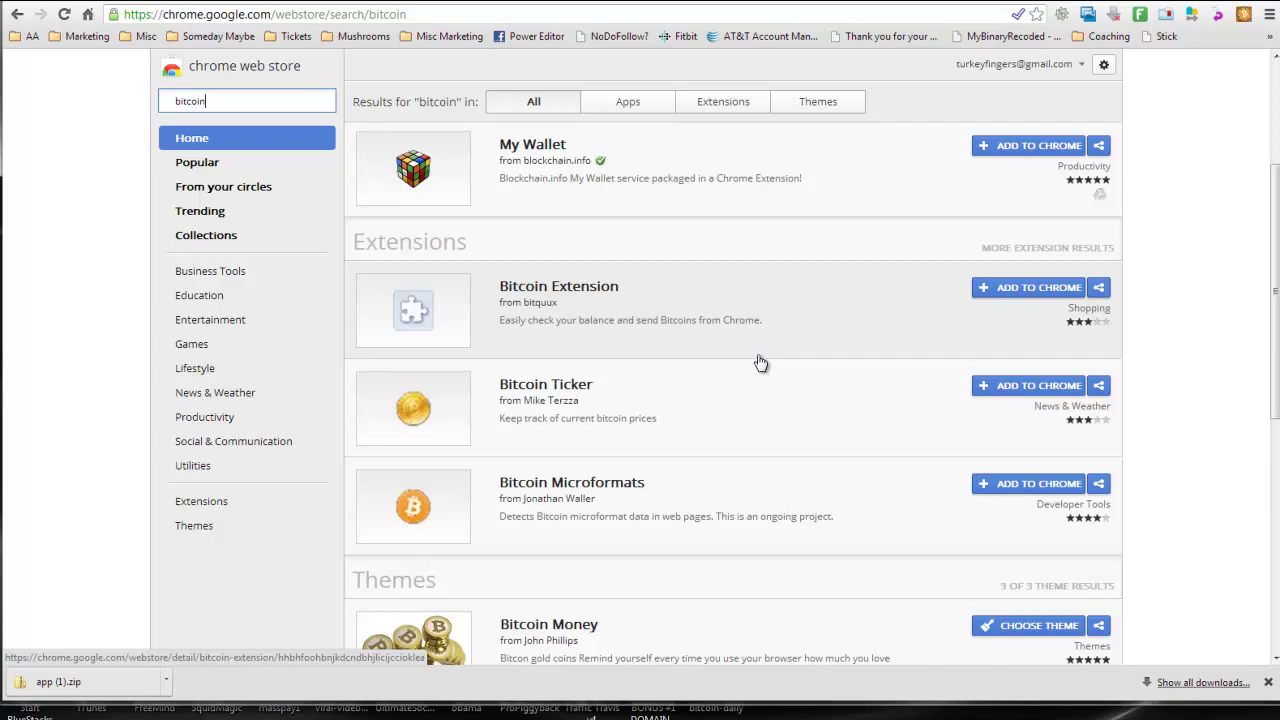
scroll(760, 362, up, 3)
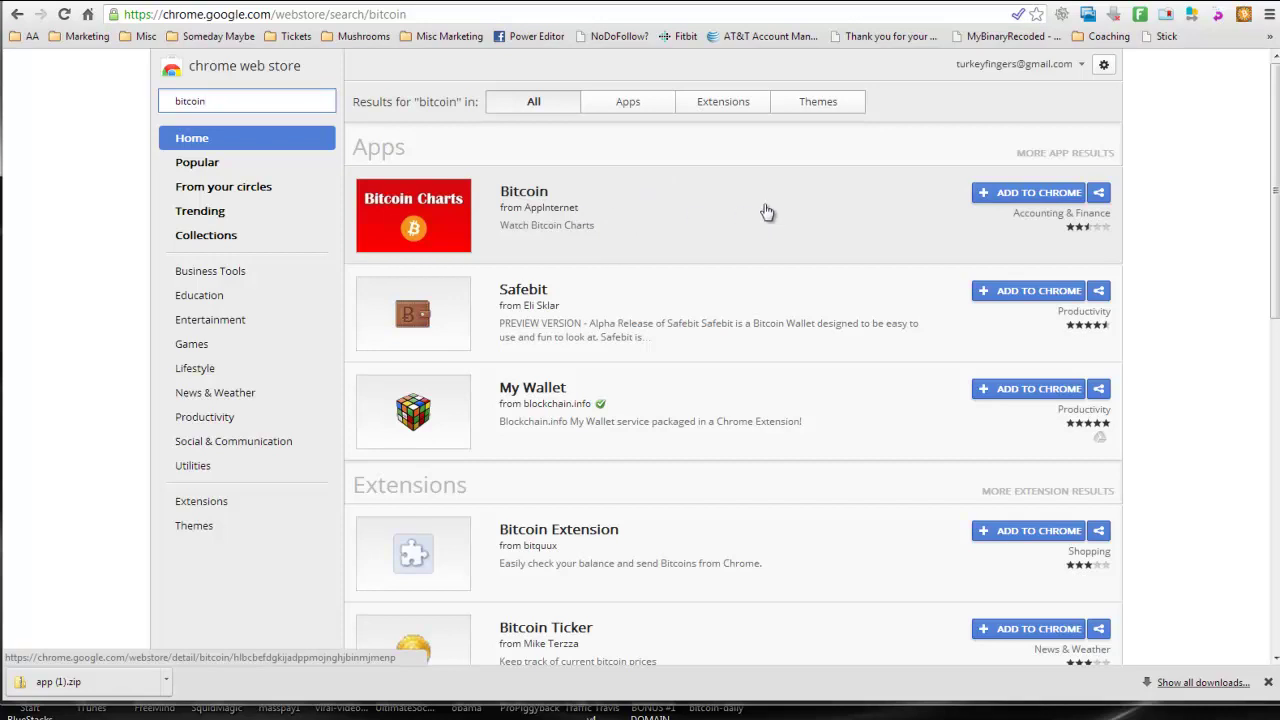
click(530, 198)
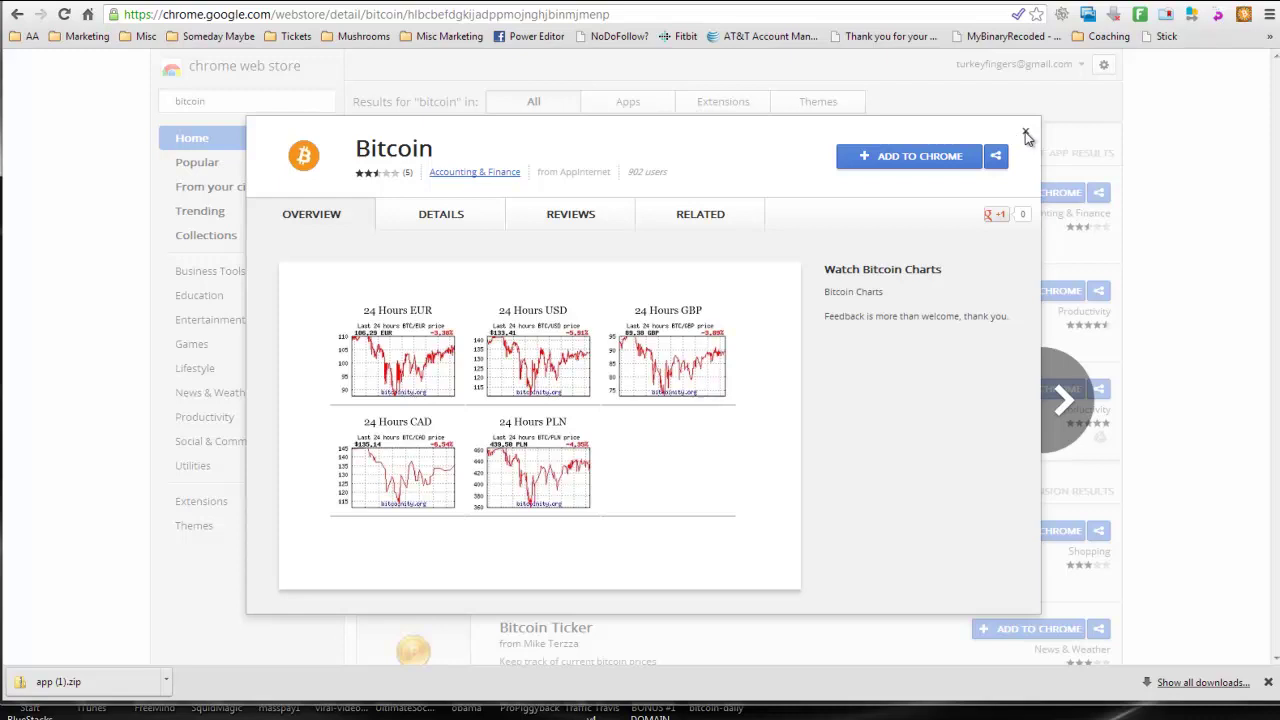
click(1025, 133)
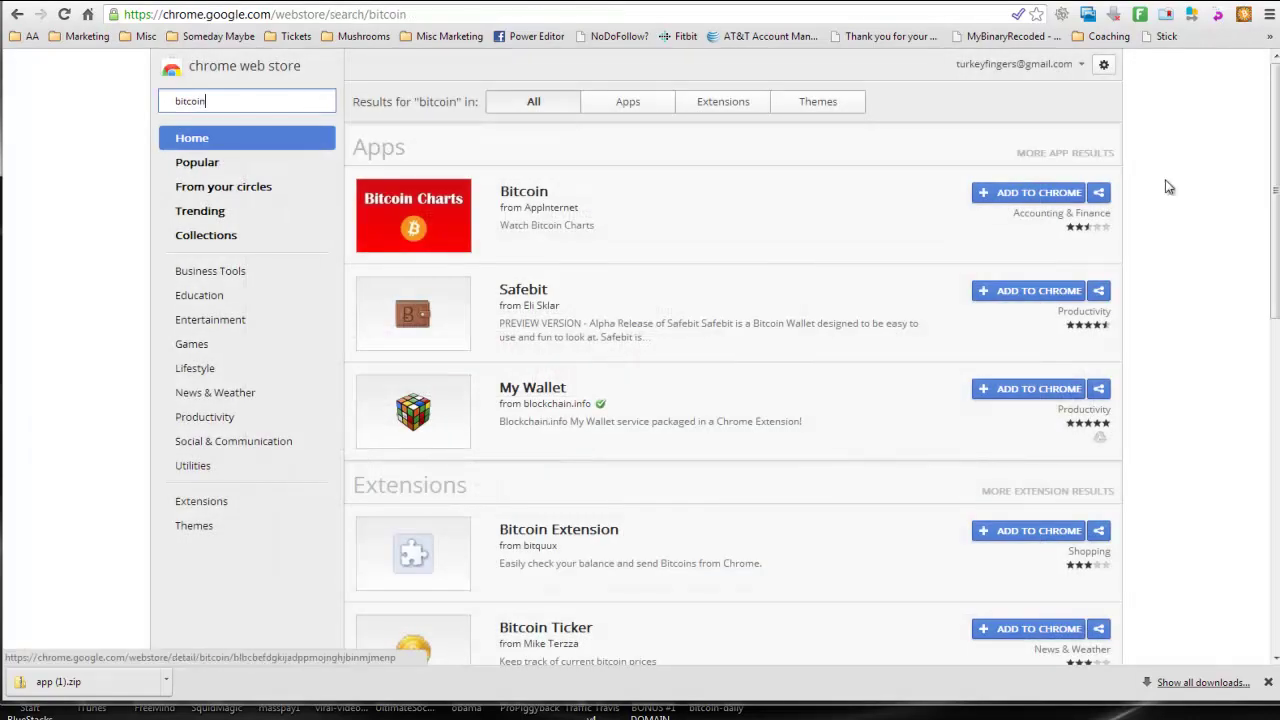